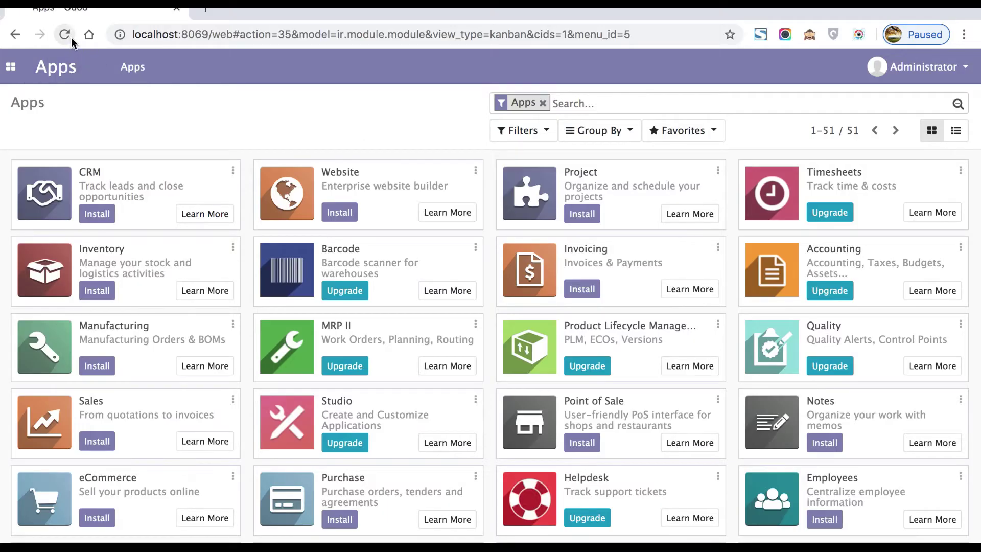
Step: Reload the Odoo Apps page in Chrome, then switch back to the terminal
left_click(66, 34)
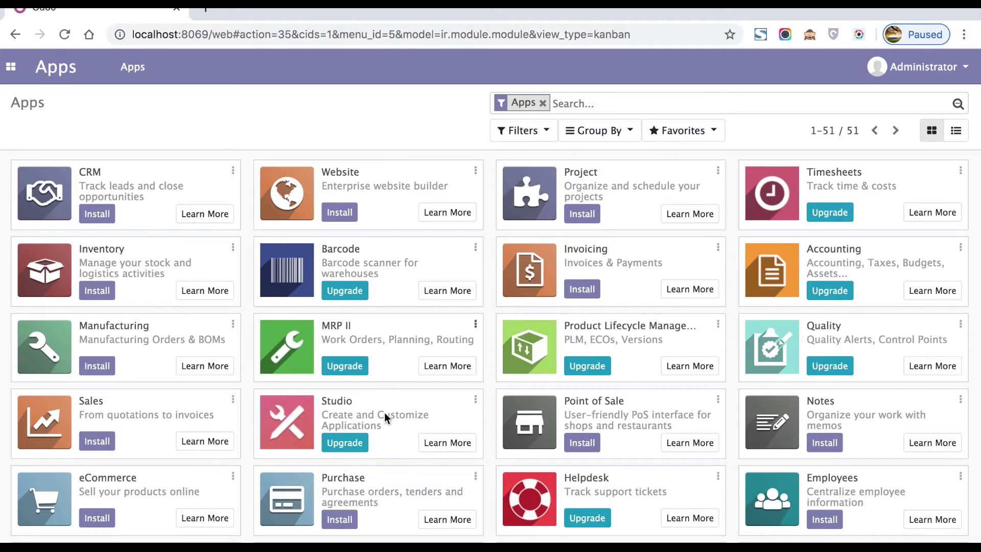
key("super+Tab")
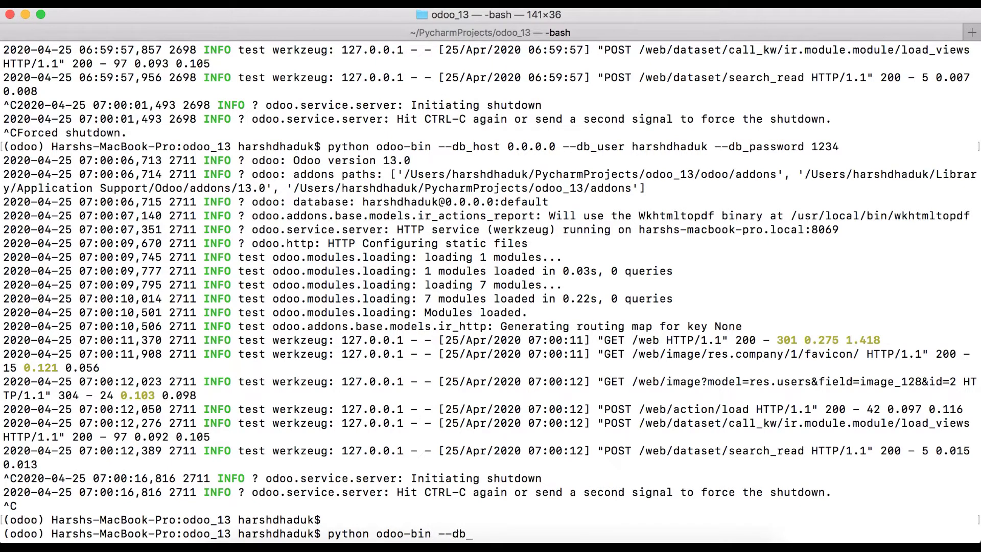
type("host ")
type("0.0.0.0")
Step: Launch odoo-bin with --db_host 0.0.0.0 and reload Odoo in Chrome against it
key("Return")
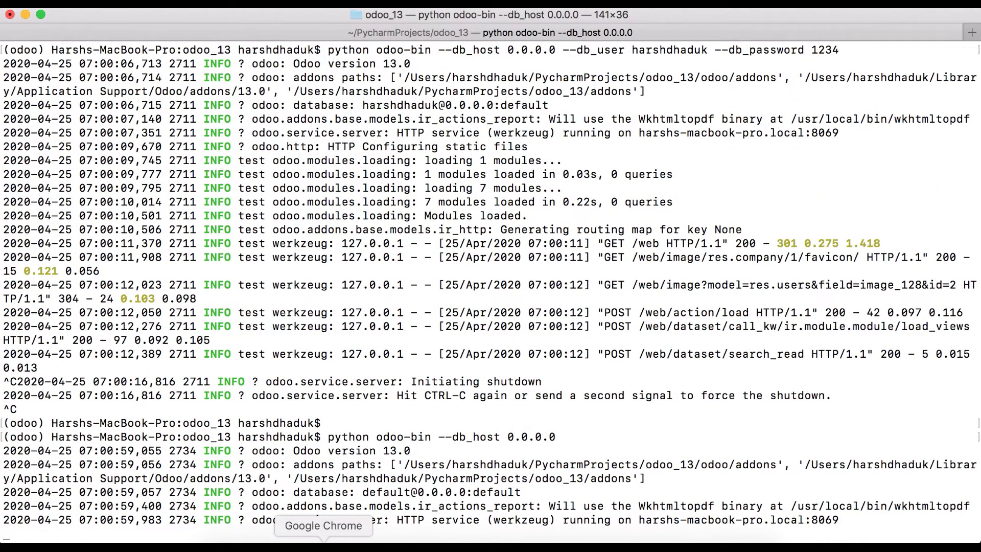
left_click(325, 547)
left_click(64, 35)
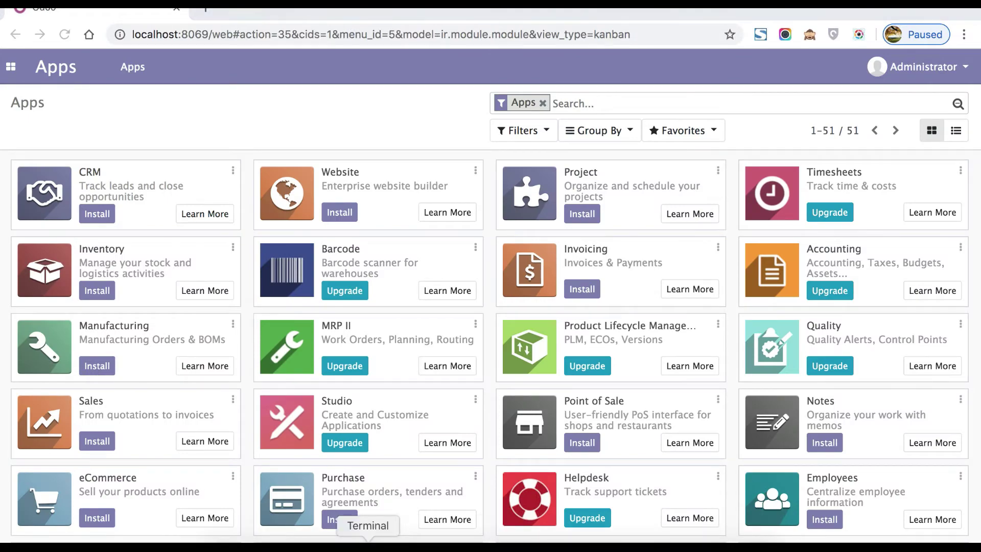
Step: Back in the terminal, stop the server and recall the launch command
left_click(369, 537)
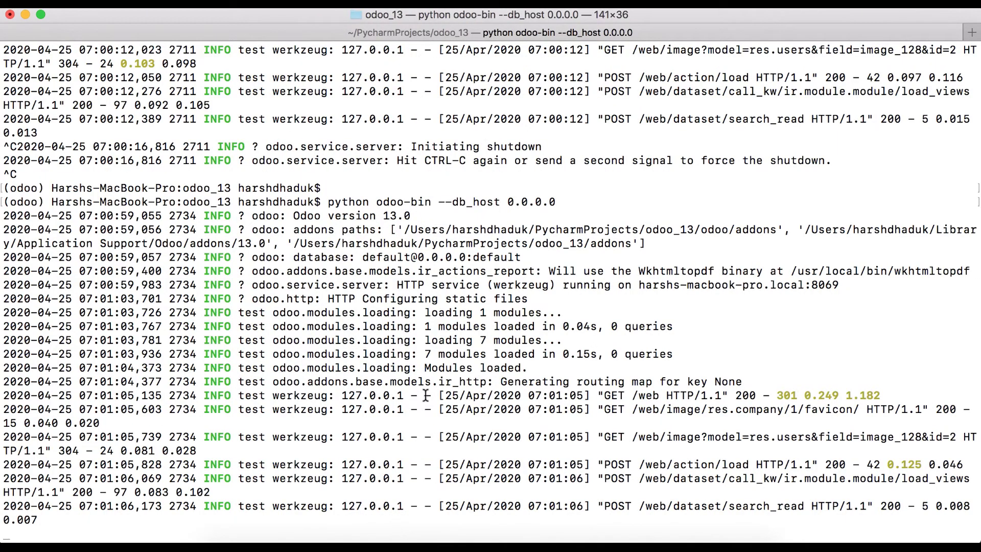
key("ctrl+c")
key("ctrl+c")
key("Up")
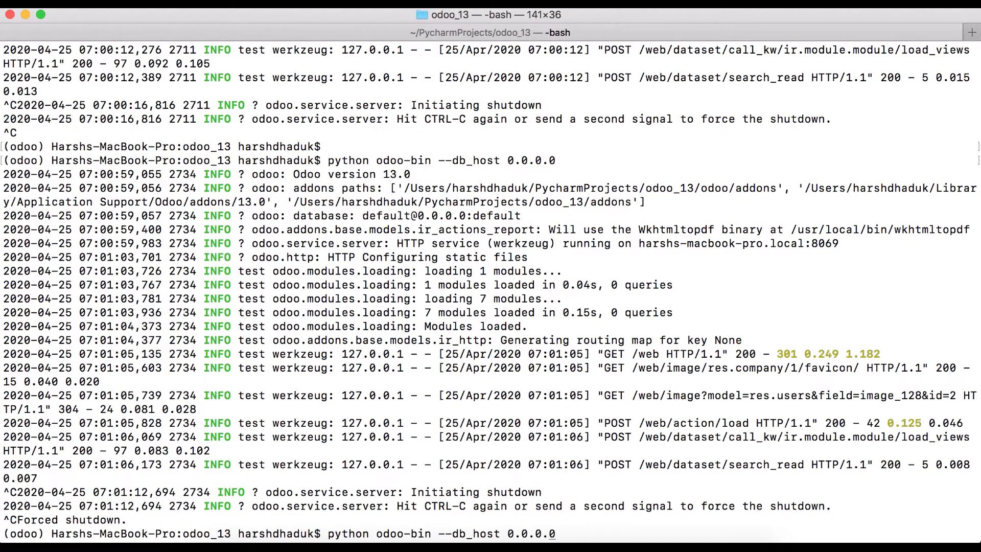
Step: Relaunch with --db_host localhost and highlight default and localhost in the database log
key("BackSpace")
key("BackSpace")
key("BackSpace")
key("BackSpace")
type("ost localh")
type("ost")
key("Return")
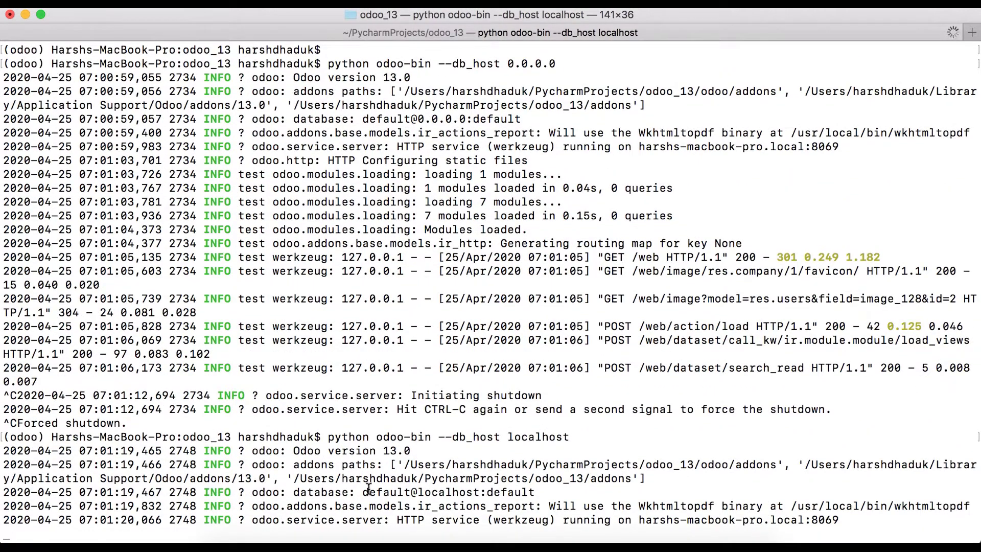
left_click_drag(364, 491, 418, 493)
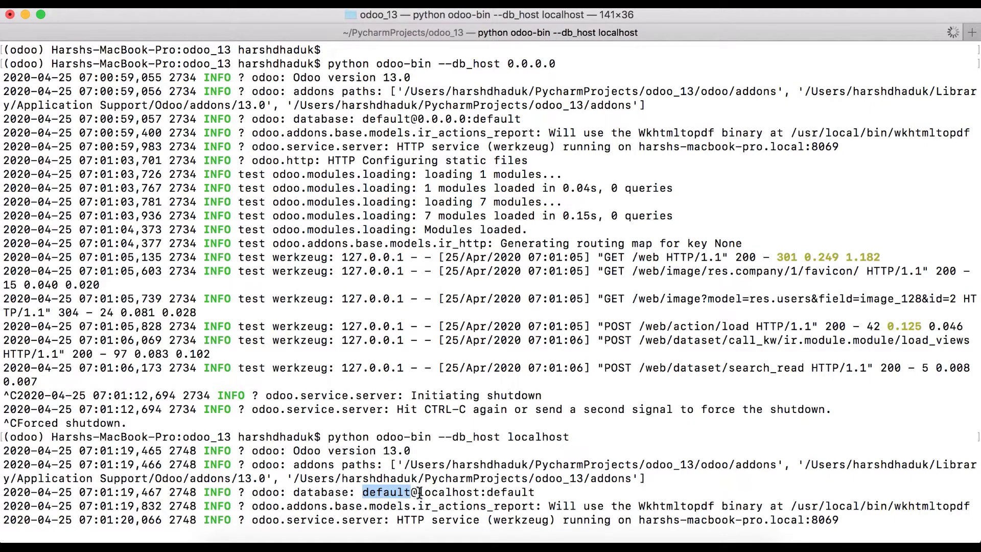
left_click_drag(418, 493, 480, 493)
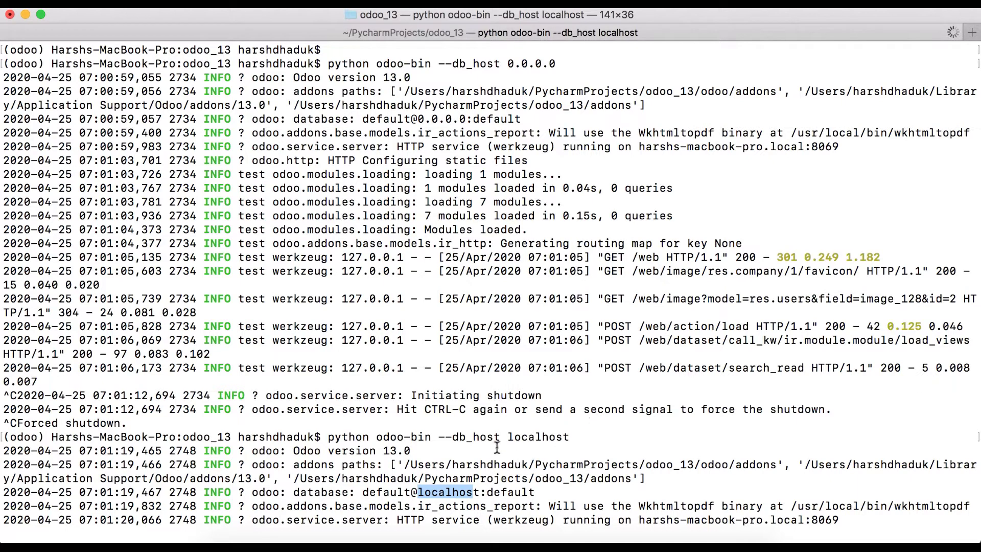
double_click(536, 437)
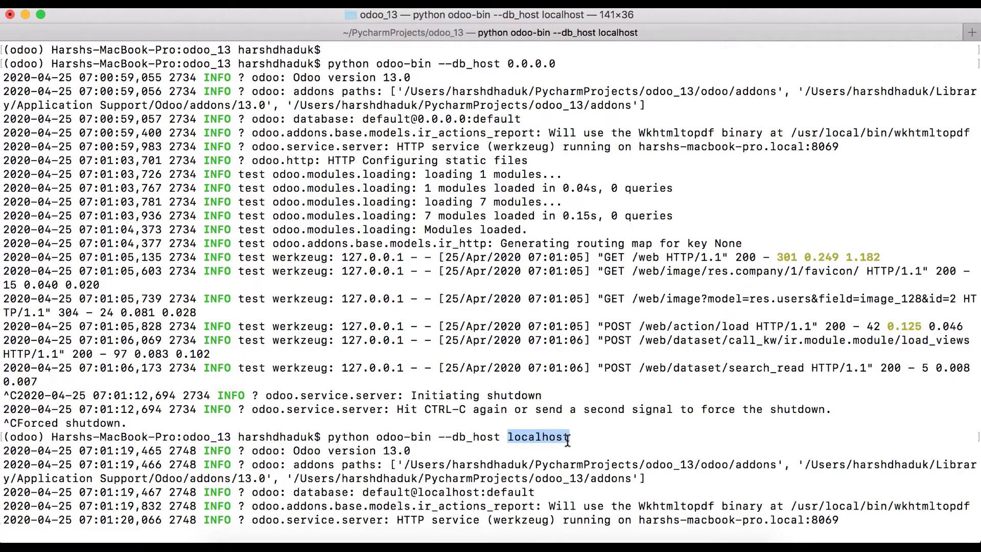
double_click(521, 493)
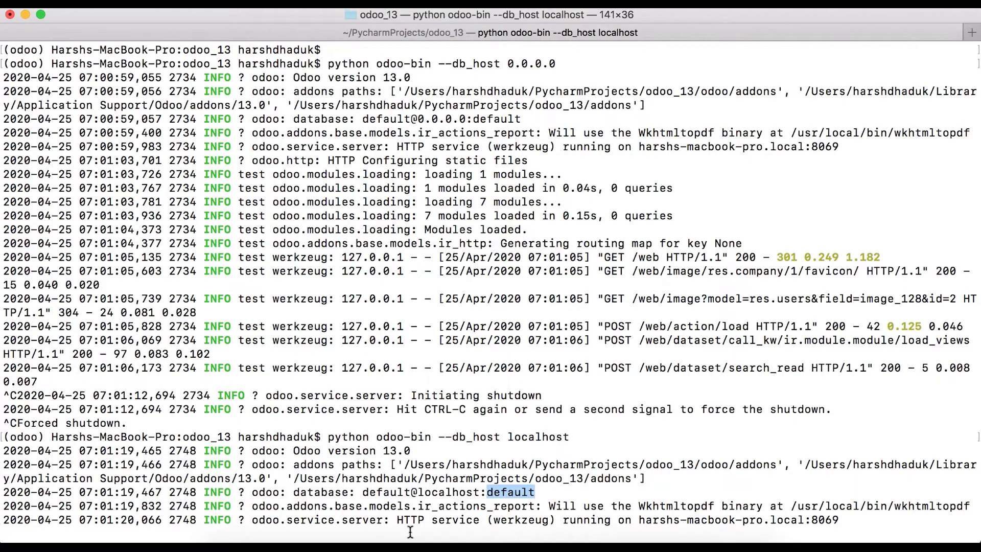
Step: Reload Odoo, highlight the Internal Server Error heading, and return to the terminal
left_click(299, 545)
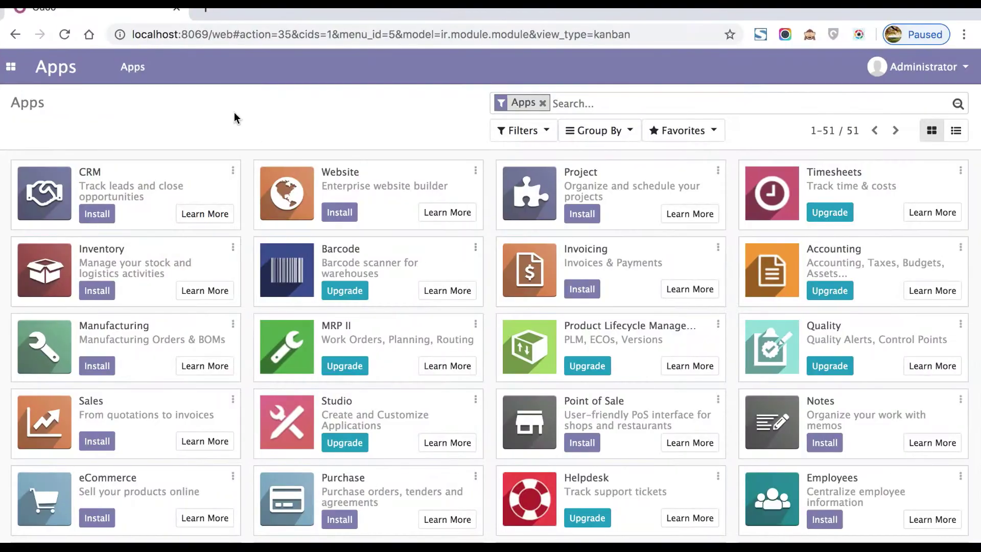
left_click(67, 35)
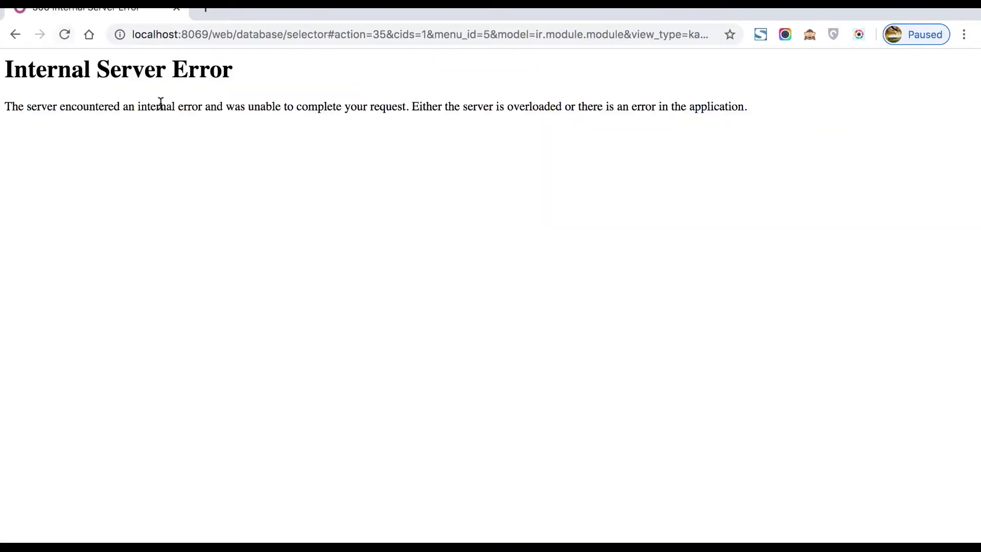
left_click_drag(4, 69, 234, 83)
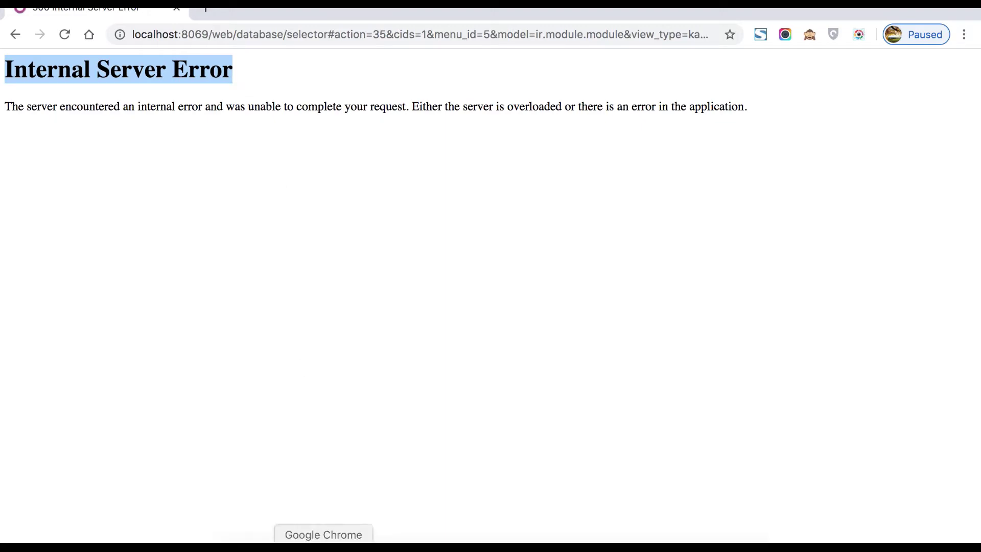
left_click(368, 542)
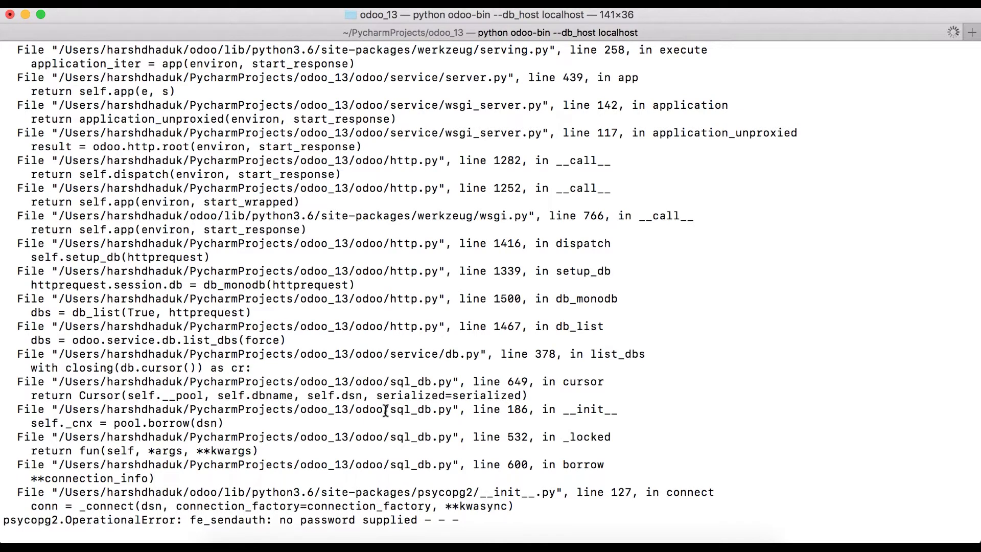
Step: Highlight the final 'no password supplied' error line in the traceback
left_click_drag(460, 518, 4, 521)
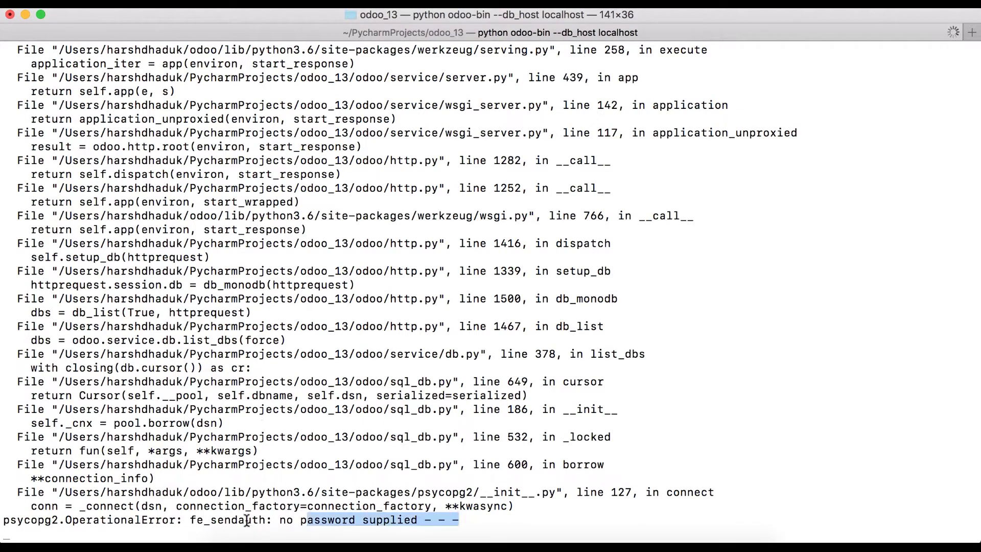
left_click(52, 519)
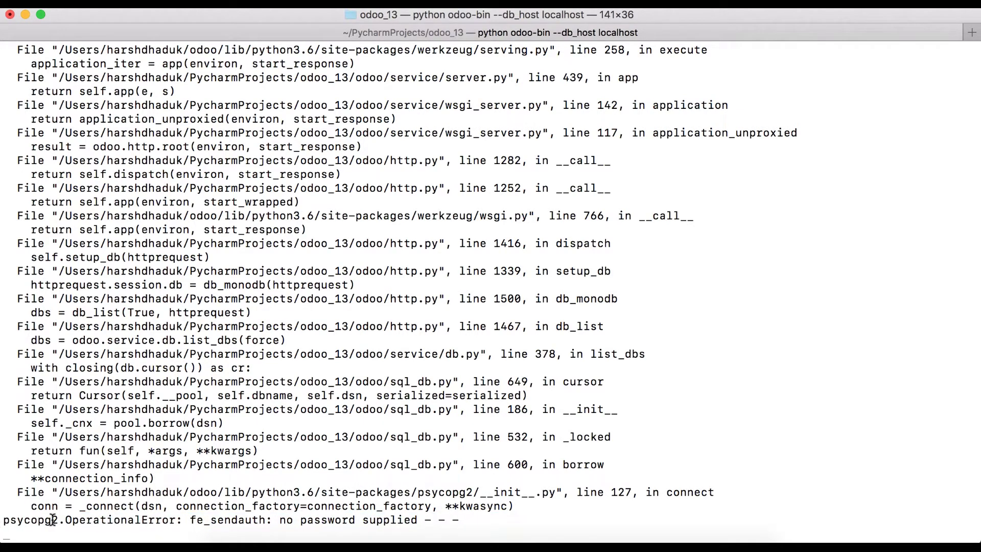
triple_click(99, 520)
left_click(207, 493)
Step: Stop the server and relaunch with --db_host localhost and --db_user harshdhaduk
key("ctrl+c")
key("ctrl+c")
key("Up")
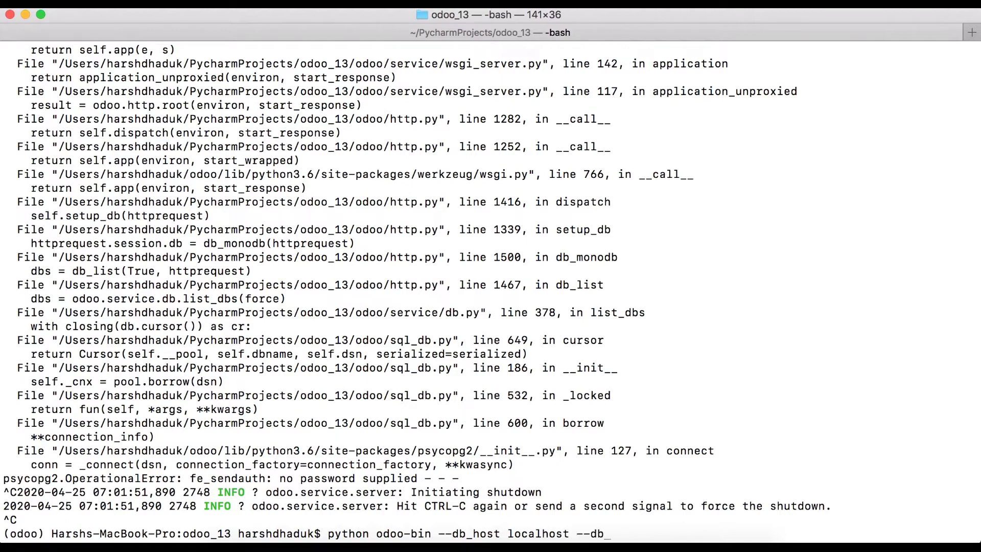
type("harshdhaduk")
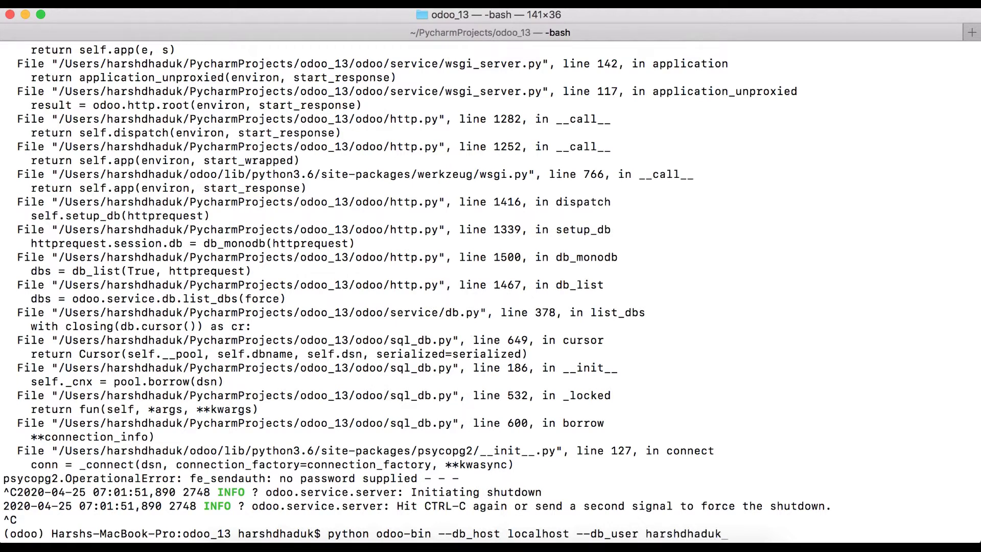
key("Return")
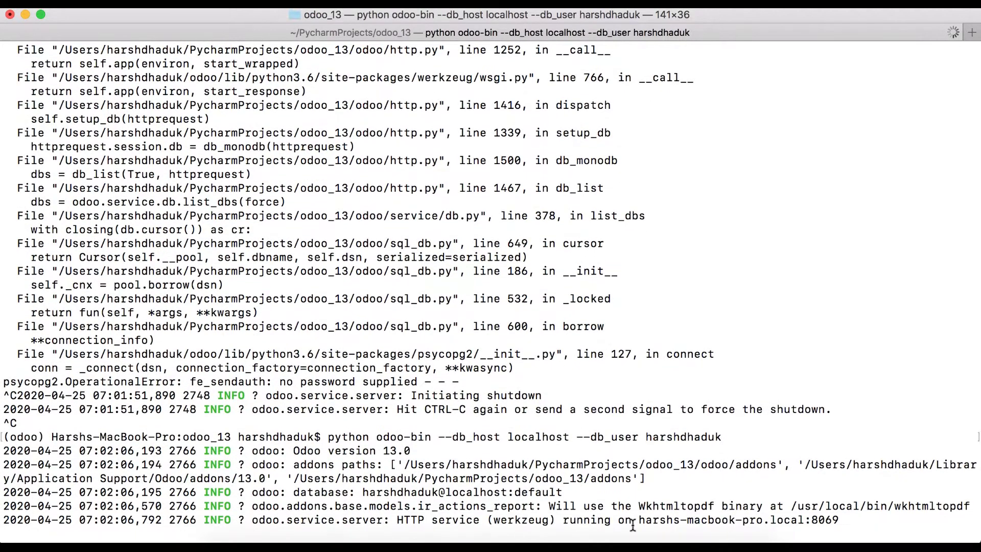
Step: Highlight the server port and harshdhaduk, localhost, default in the new log
left_click_drag(840, 520, 813, 520)
left_click_drag(362, 492, 438, 492)
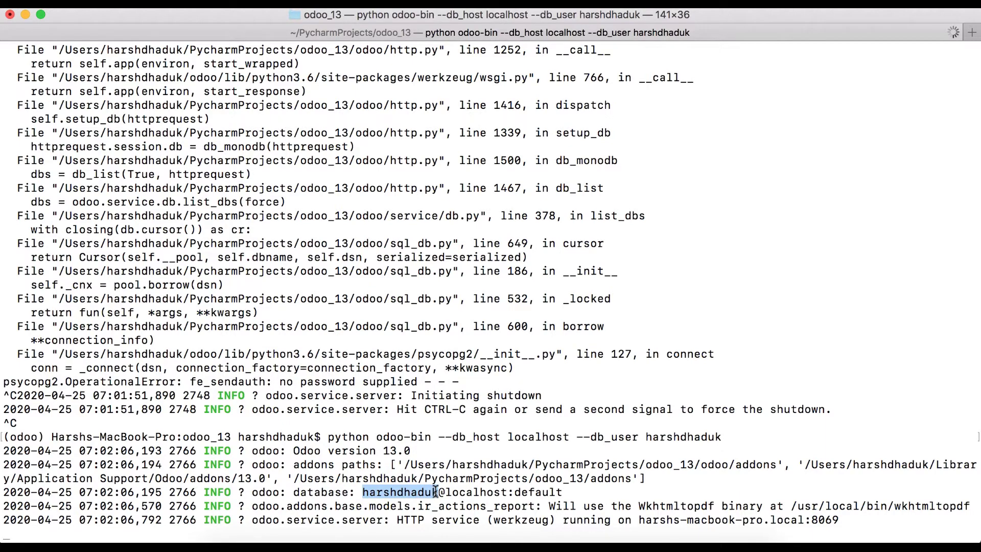
left_click_drag(447, 492, 506, 494)
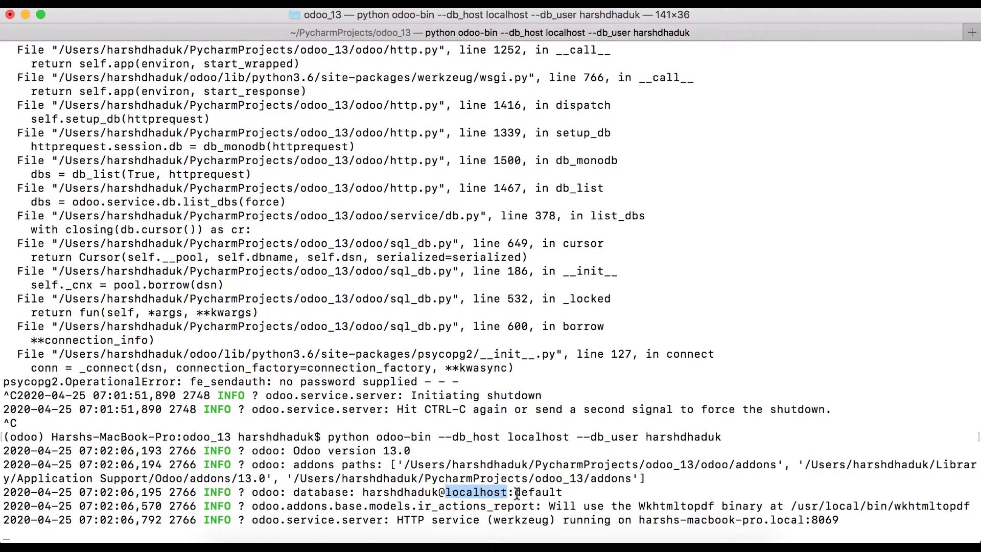
left_click_drag(514, 492, 558, 494)
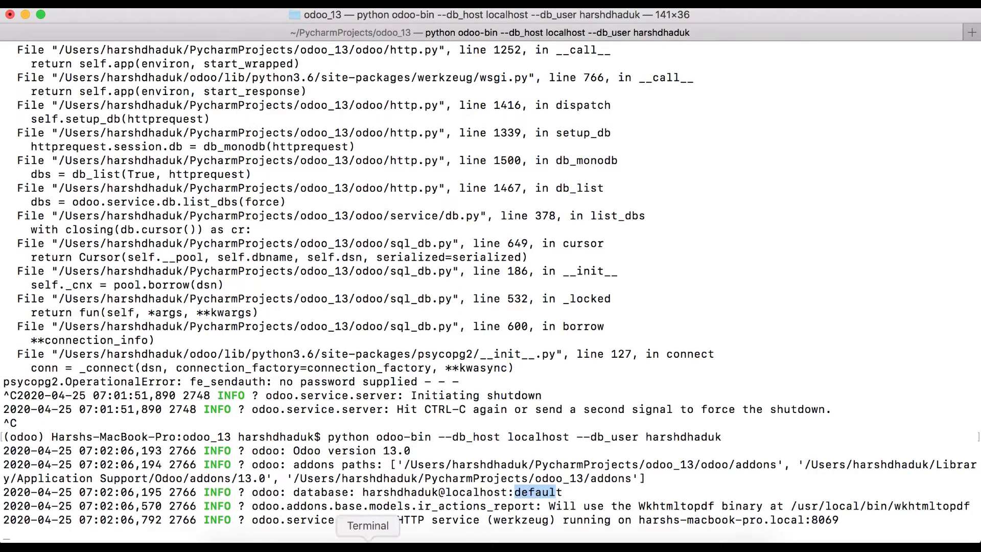
Step: Reload the Odoo tab, highlight the persisting Internal Server Error, then return to the terminal
left_click(330, 536)
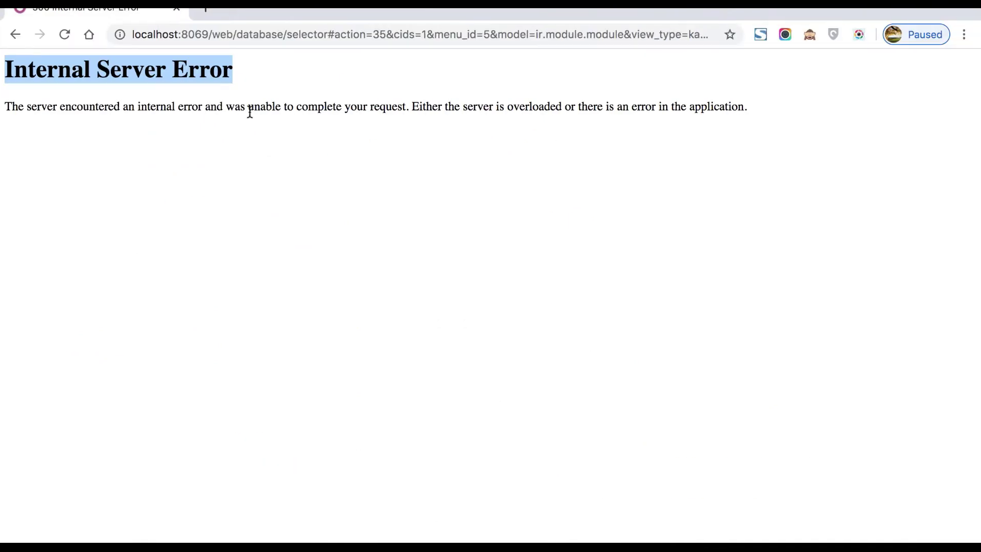
left_click(65, 34)
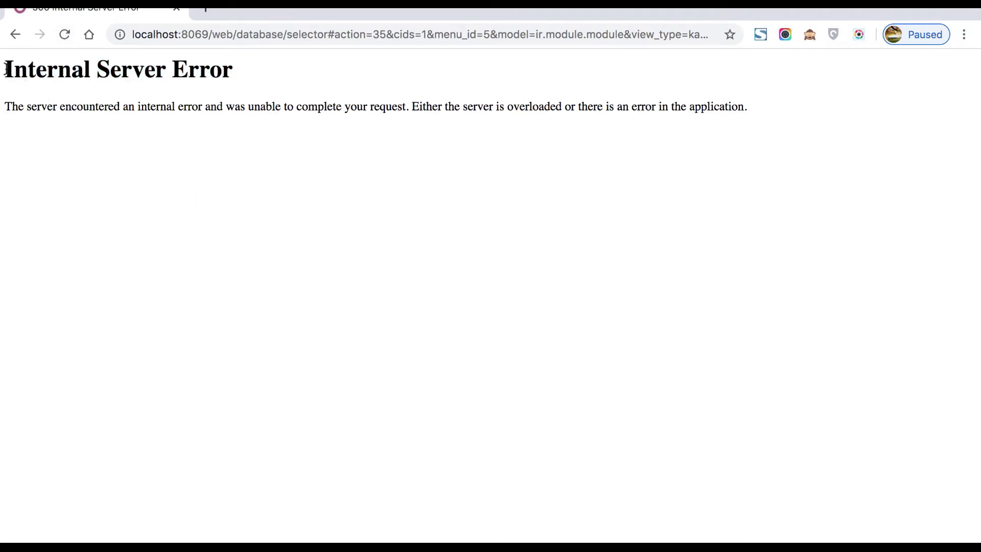
left_click_drag(6, 69, 235, 93)
left_click(249, 160)
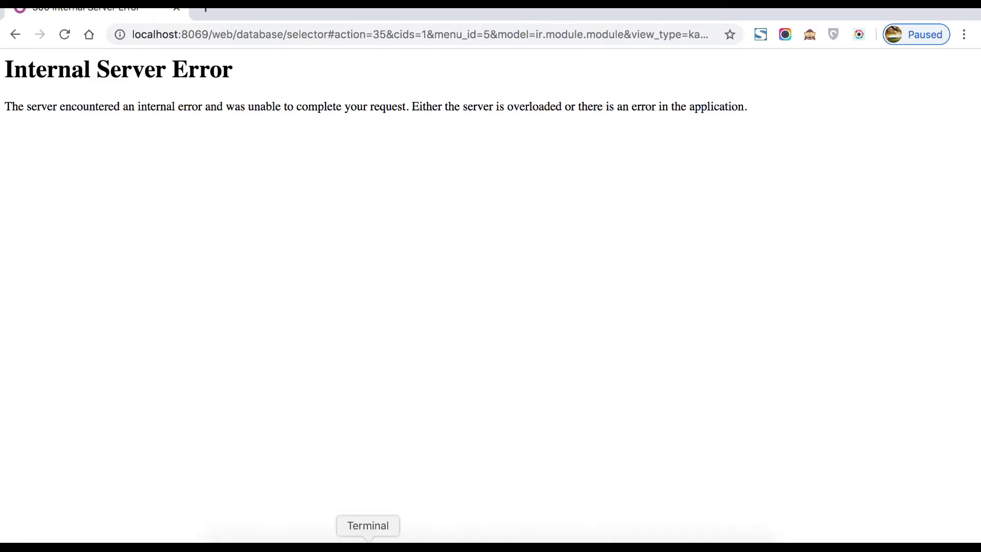
left_click(361, 538)
key("ctrl+c")
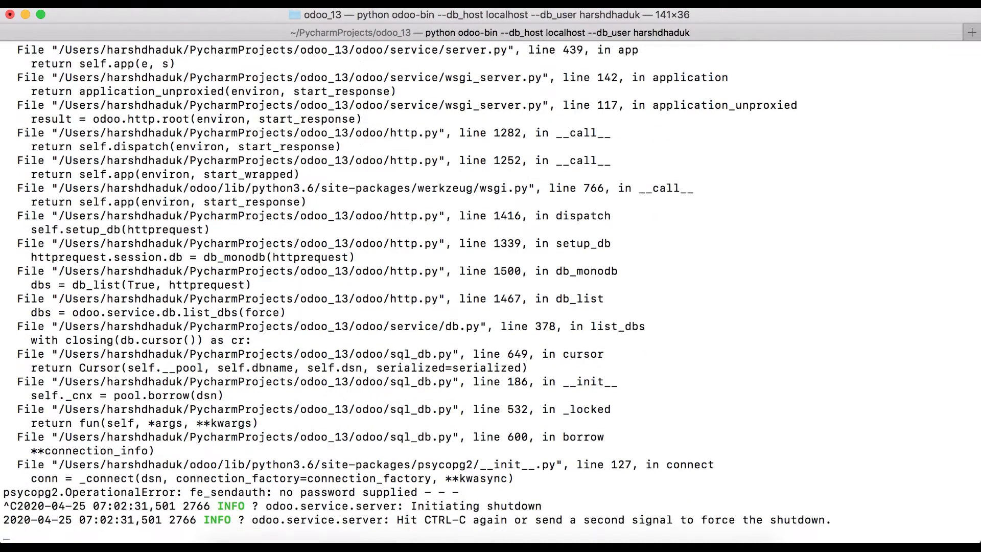
key("ctrl+c")
key("Up")
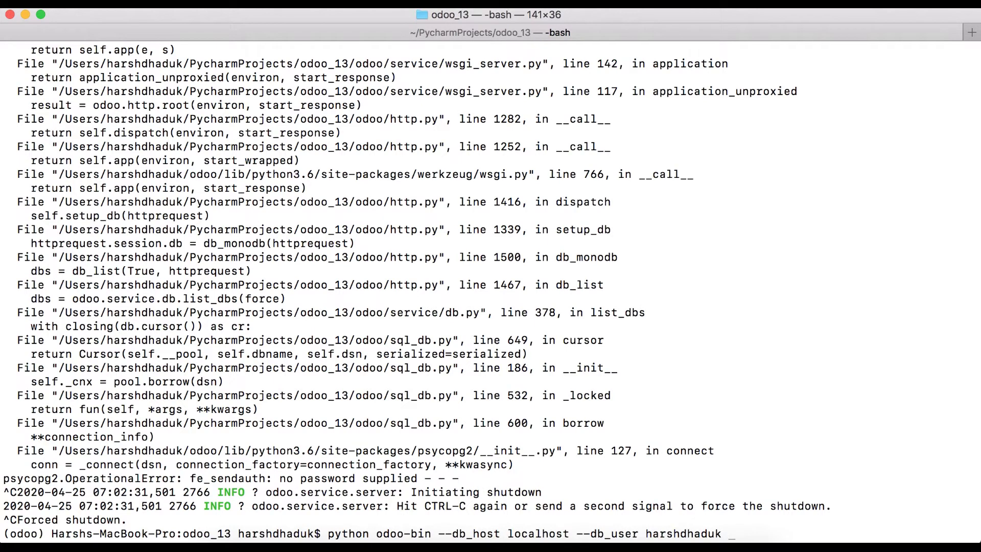
type("b")
type("pasw")
type("wo")
type("rd ")
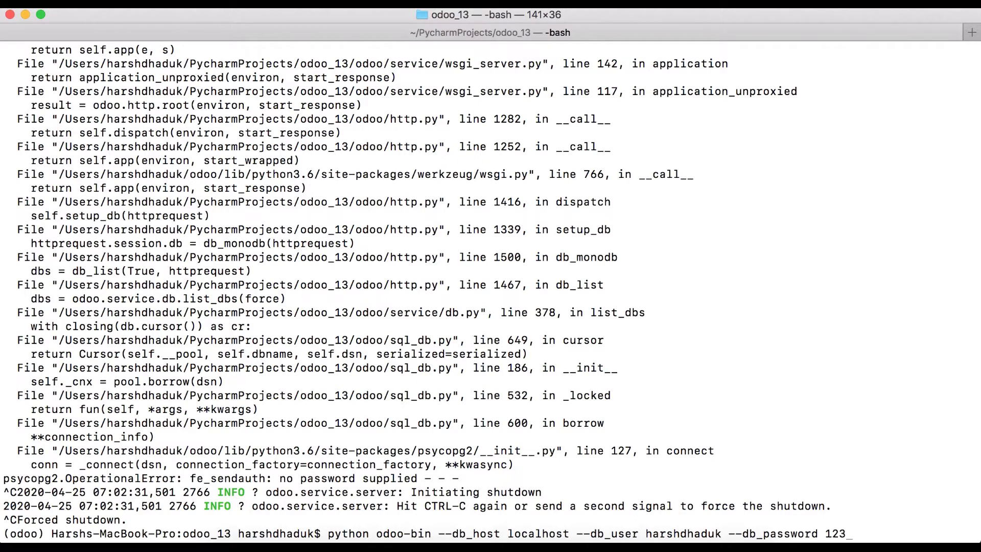
key("Return")
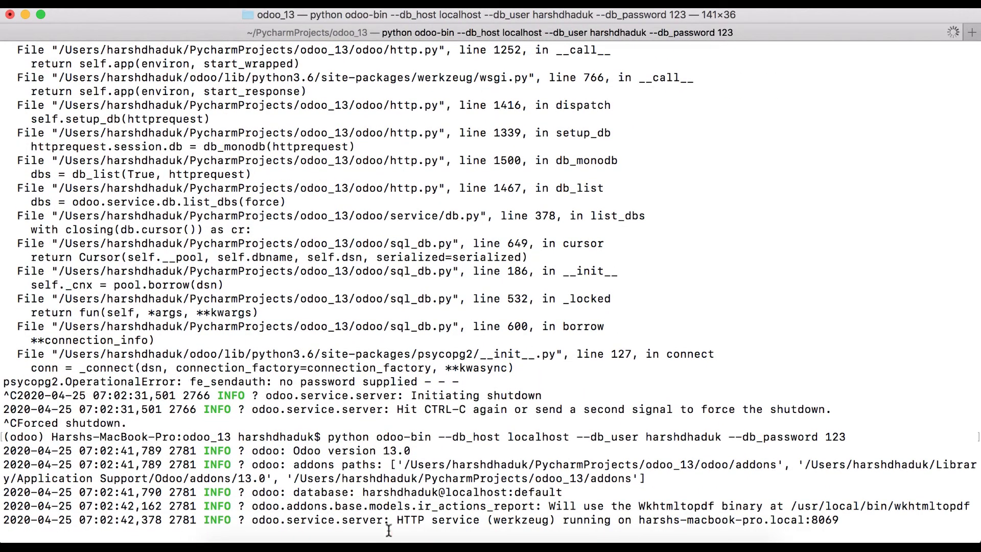
Step: Highlight port 8069 and harshdhaduk, localhost, default in the database log line
left_click_drag(844, 522, 815, 521)
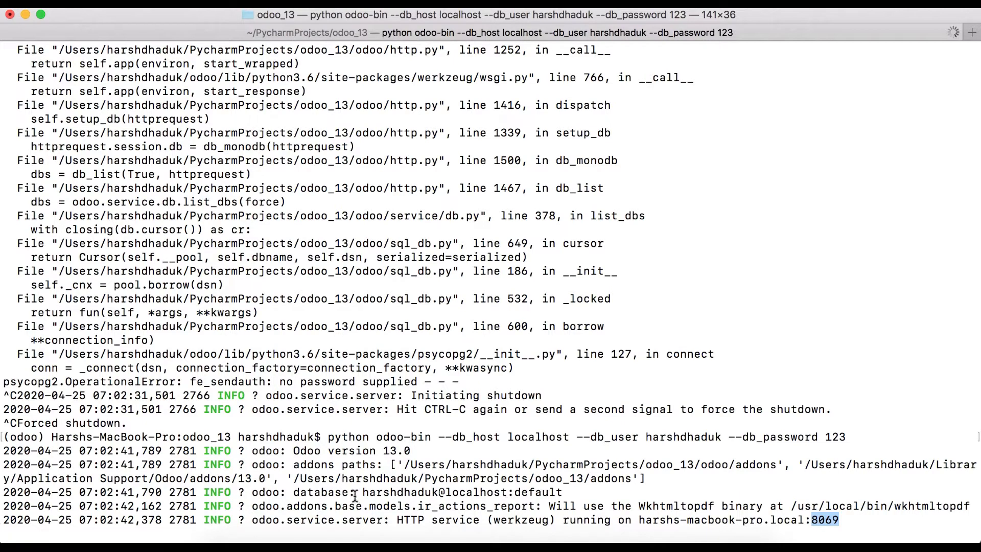
left_click_drag(360, 493, 435, 493)
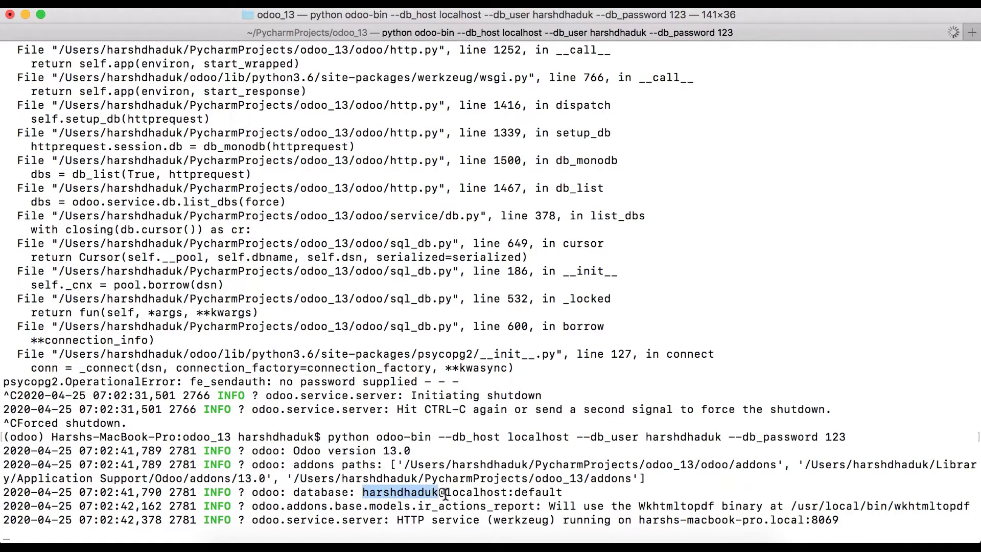
left_click_drag(446, 493, 507, 493)
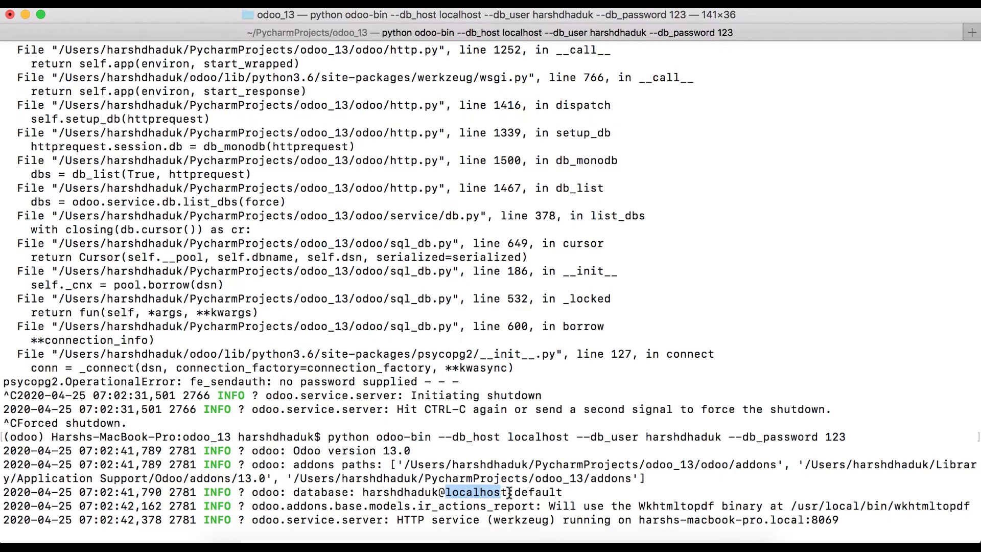
left_click_drag(515, 493, 562, 492)
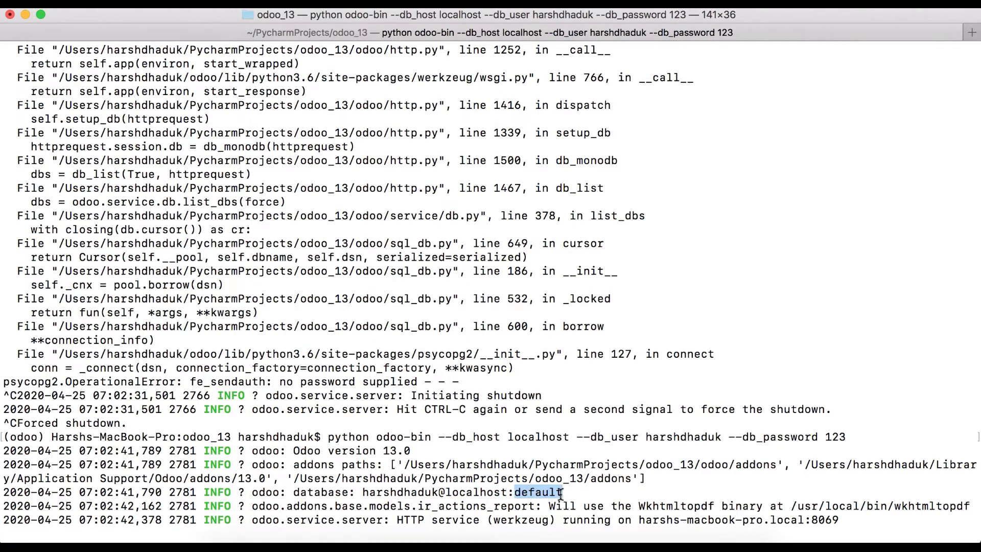
left_click(624, 476)
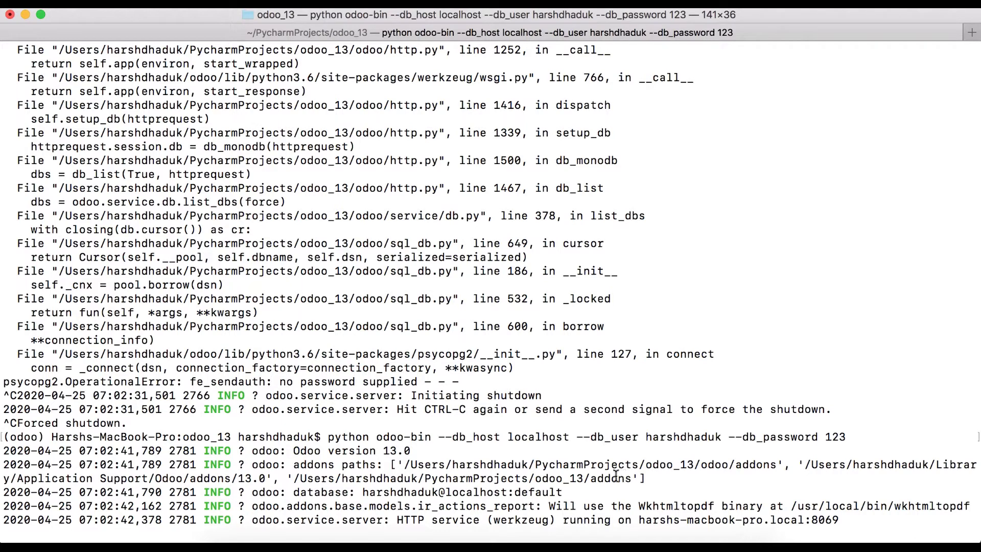
left_click(414, 537)
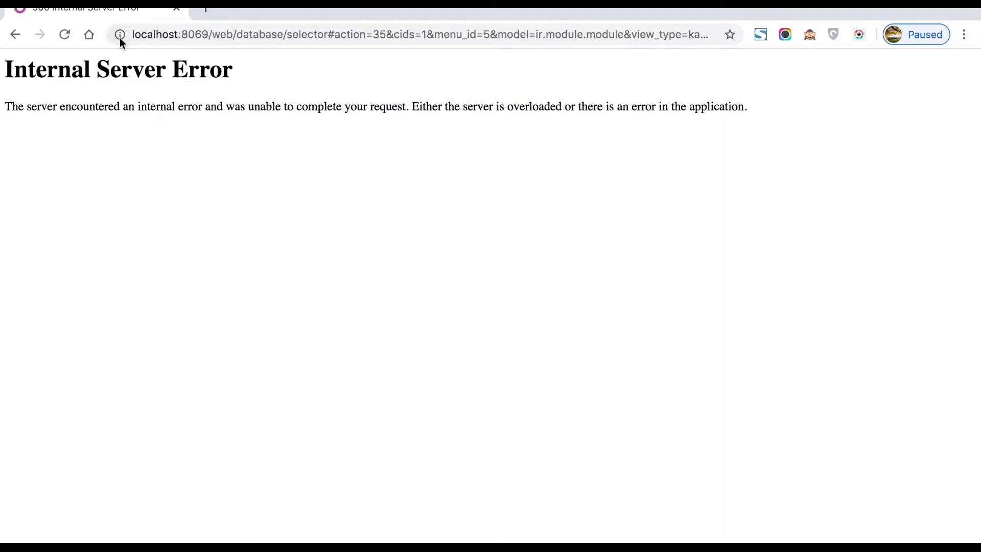
Step: Reload Odoo, choose the firstapp database, and log in with admin / admin
left_click(65, 34)
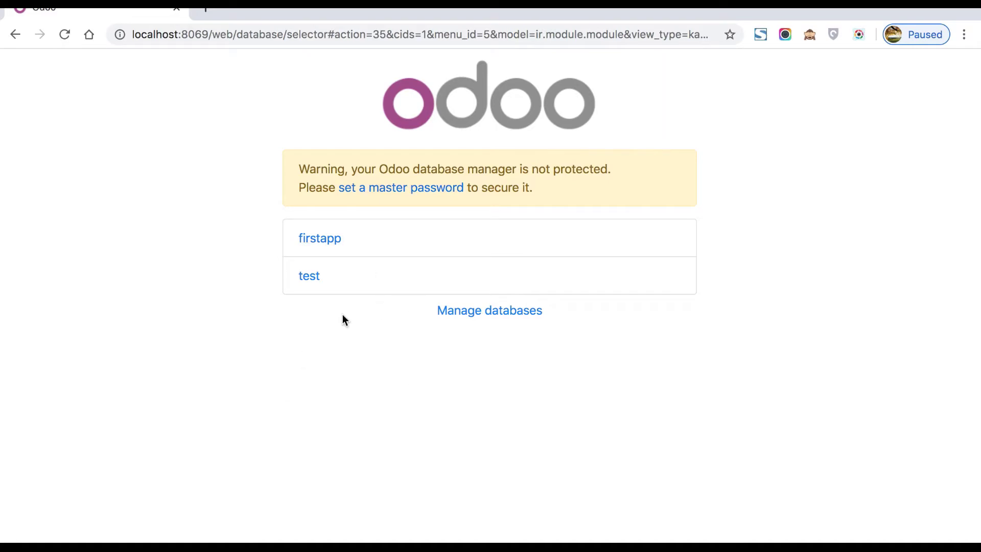
left_click(320, 238)
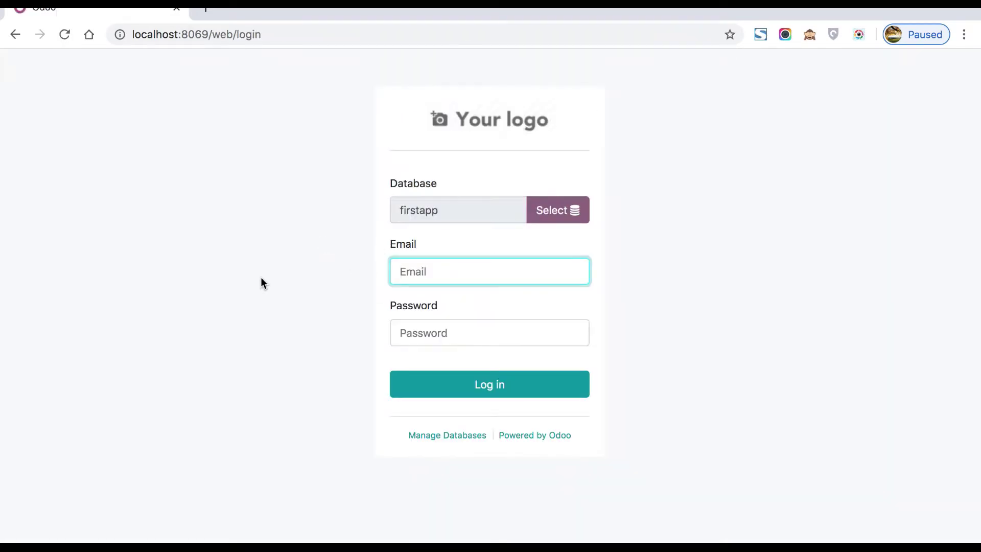
type("admin")
key("Tab")
type("admin")
key("Return")
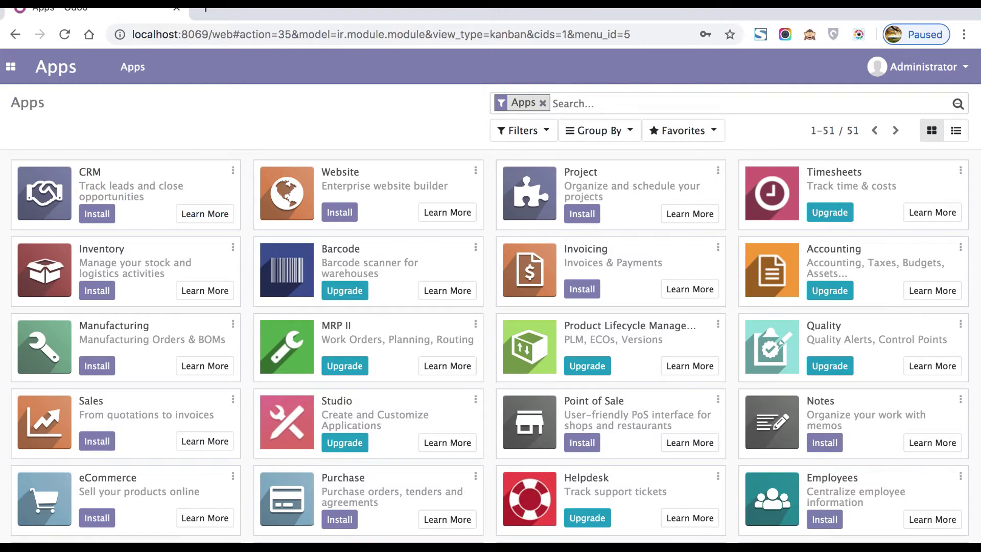
left_click(369, 546)
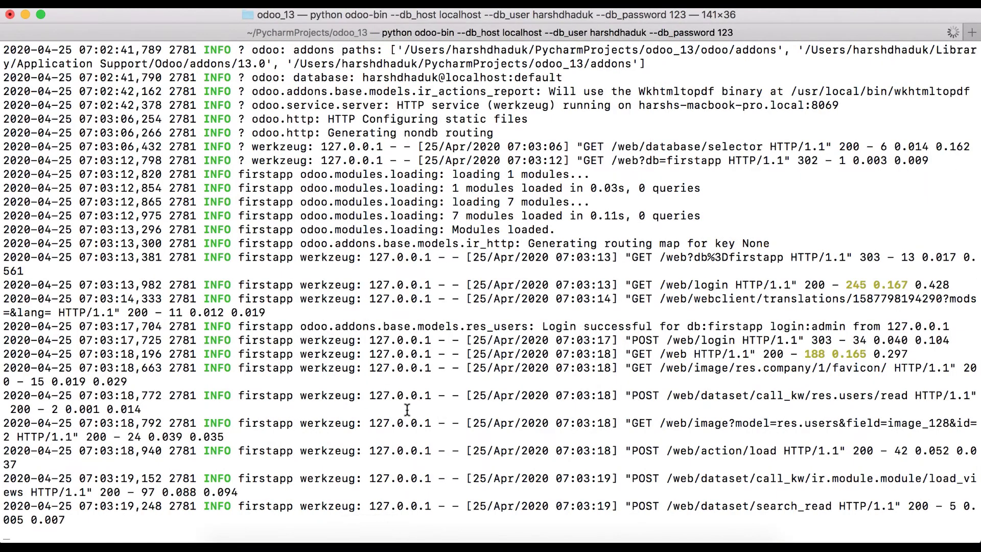
Step: Stop the server and relaunch with --db_port 5432 appended
key("ctrl+c")
key("ctrl+c")
key("Up")
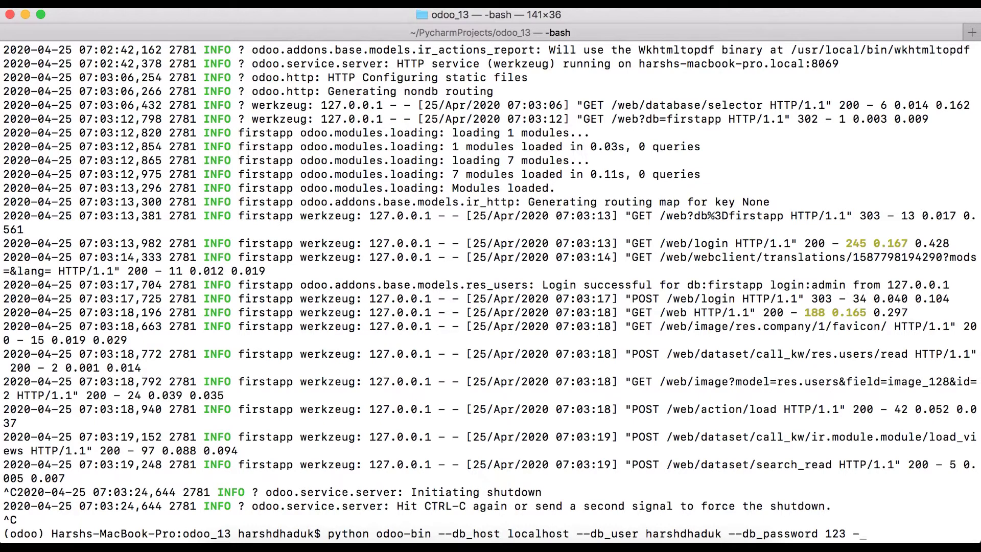
type("-db")
type("_port")
type("5432")
key("Return")
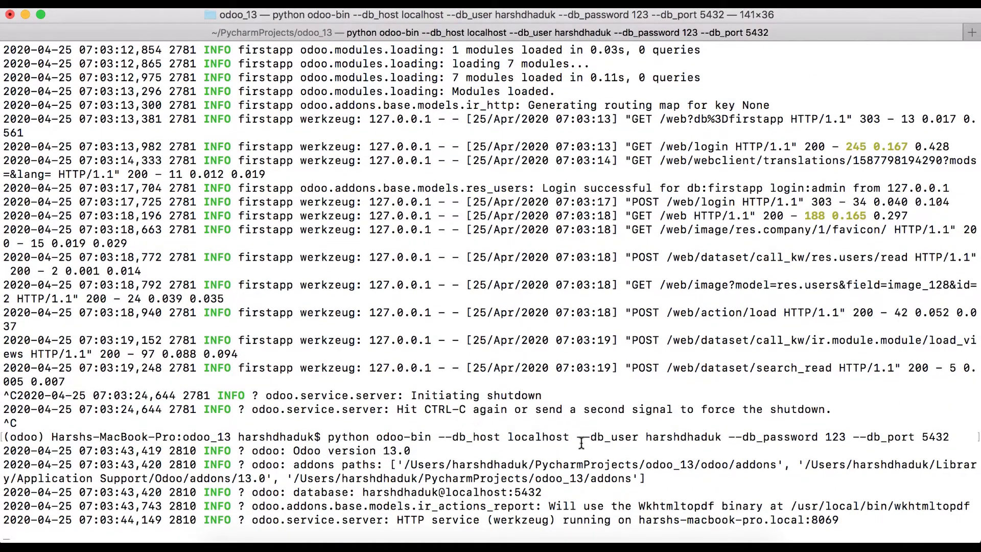
Step: Highlight port 8069 and harshdhaduk, localhost, 5432 in the database log line
left_click_drag(842, 520, 815, 519)
left_click(412, 491)
double_click(412, 491)
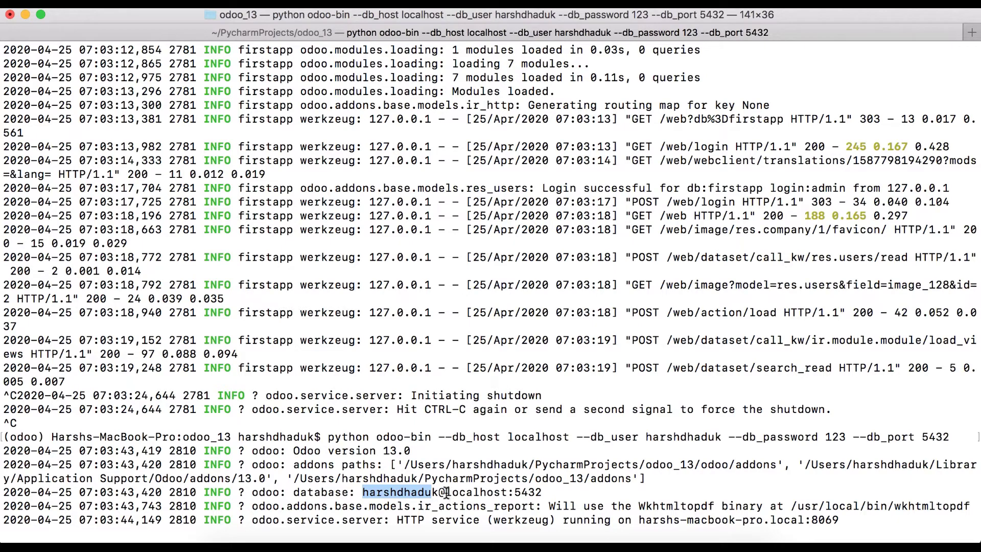
left_click_drag(445, 492, 510, 494)
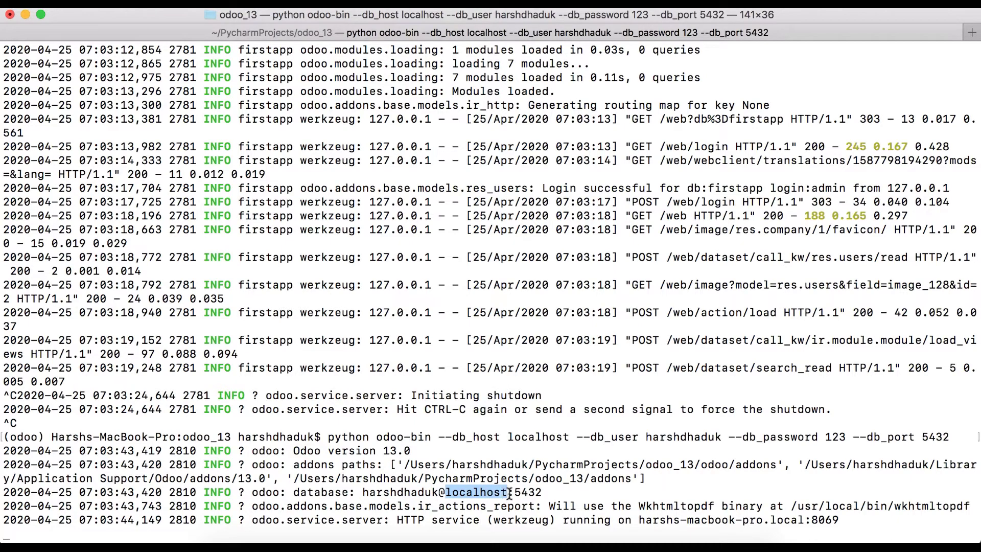
left_click_drag(513, 493, 543, 495)
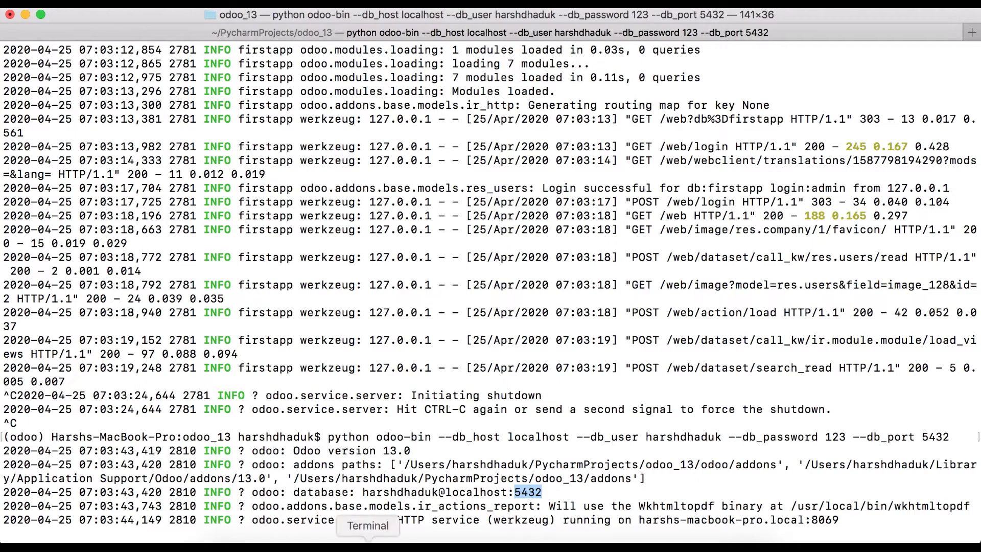
left_click(338, 547)
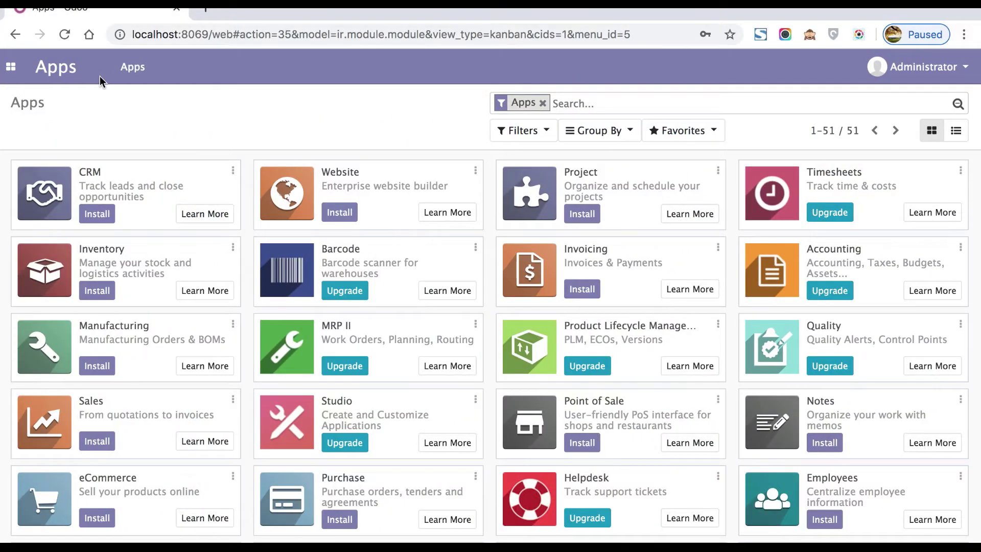
Step: Reload the Odoo Apps page against the port-5432 server, then return to the terminal
left_click(64, 34)
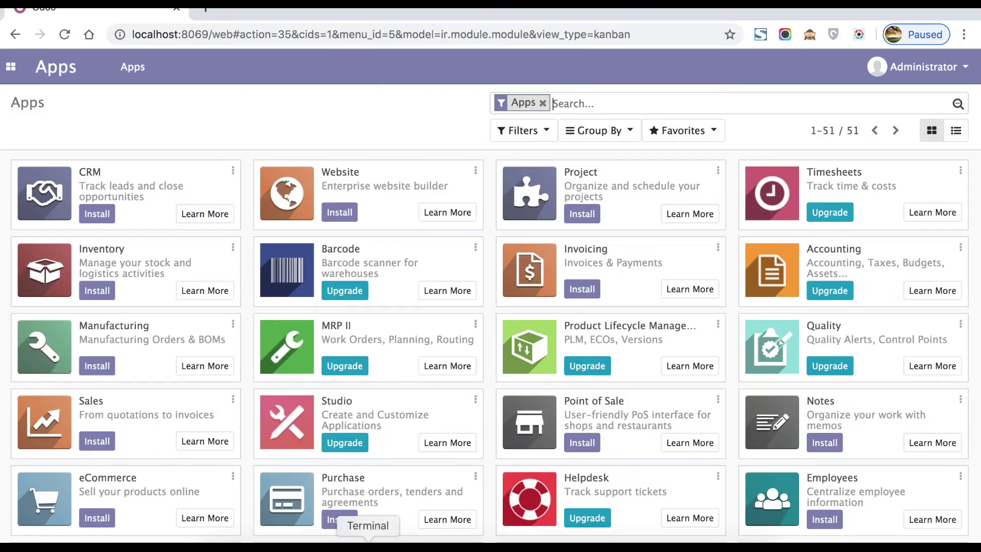
left_click(368, 540)
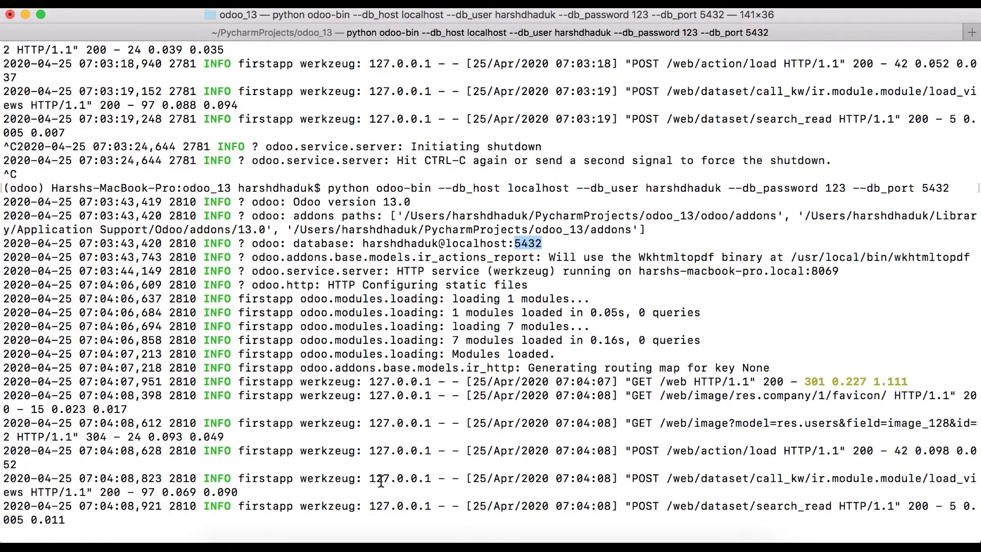
Step: Relaunch the Odoo server with --db_port changed from 5432 to 54323
key("ctrl+c")
key("ctrl+c")
key("Up")
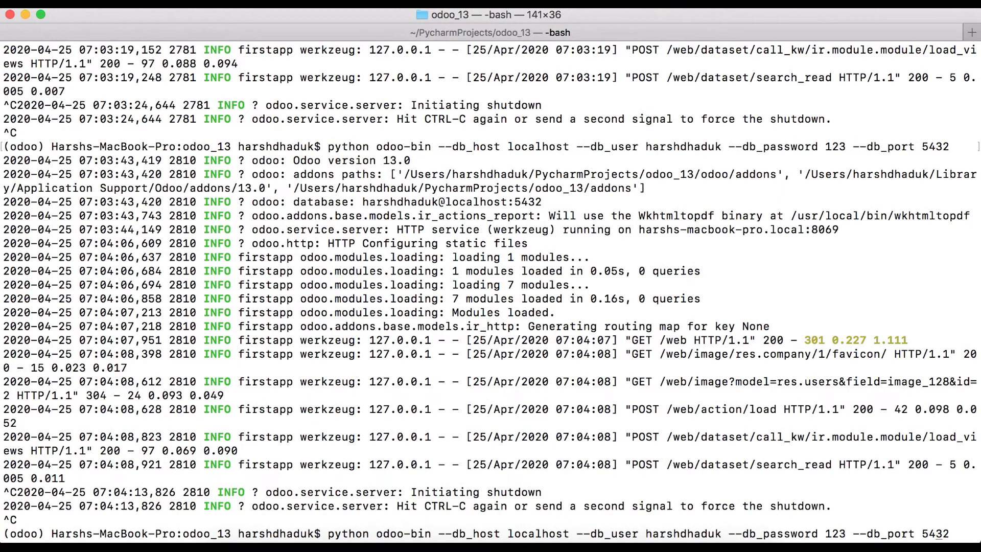
type("3")
key("Return")
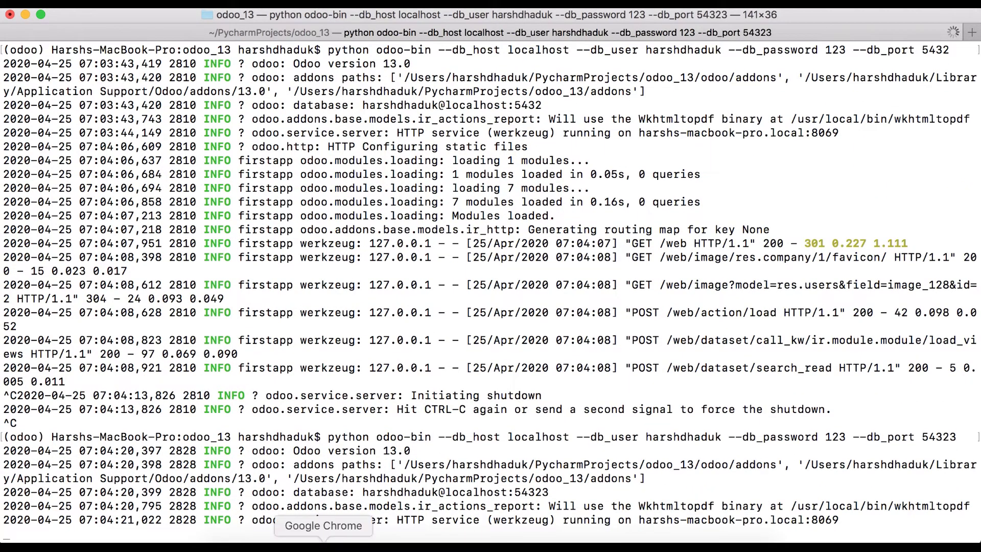
left_click(356, 540)
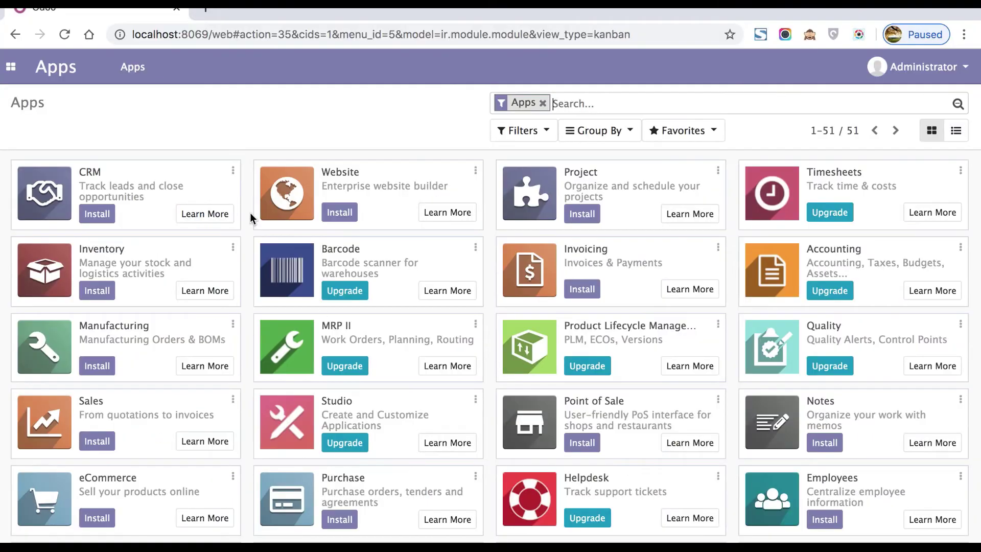
Step: Reload Odoo against the port-54323 server and see the Internal Server Error
left_click(65, 34)
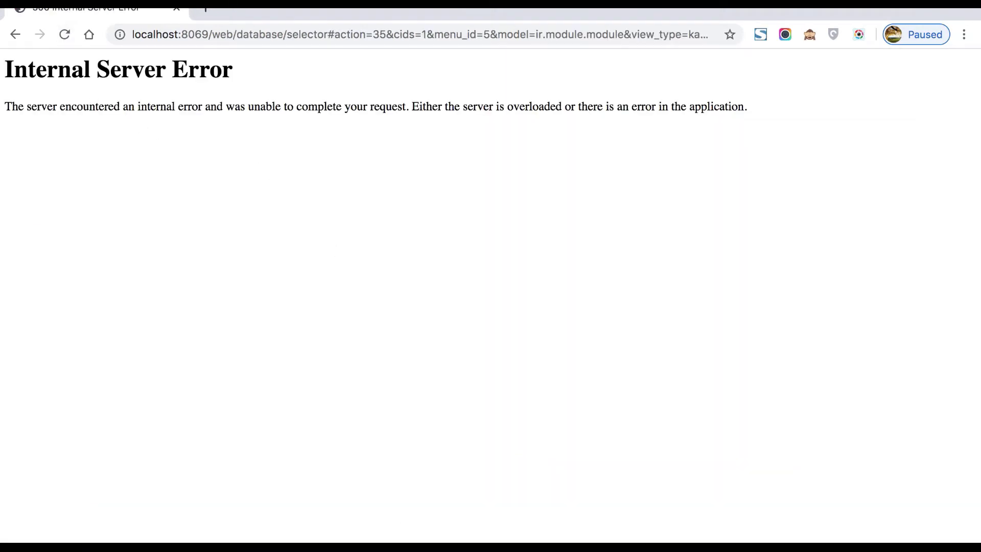
left_click(368, 540)
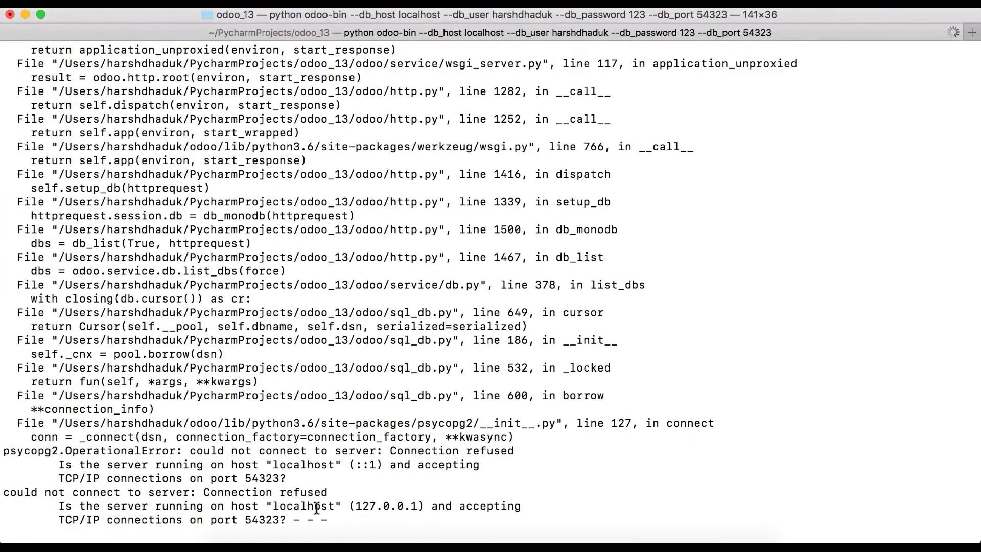
Step: Highlight the port 54323 refusal, relaunch Odoo with --db_port 5432, and reload the database list
left_click_drag(59, 520, 285, 519)
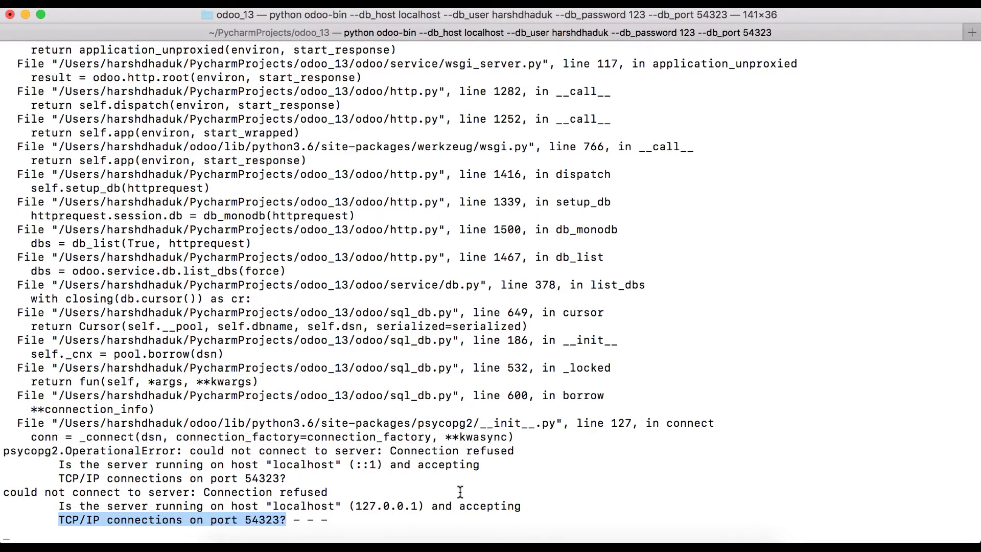
key("ctrl+c")
key("ctrl+c")
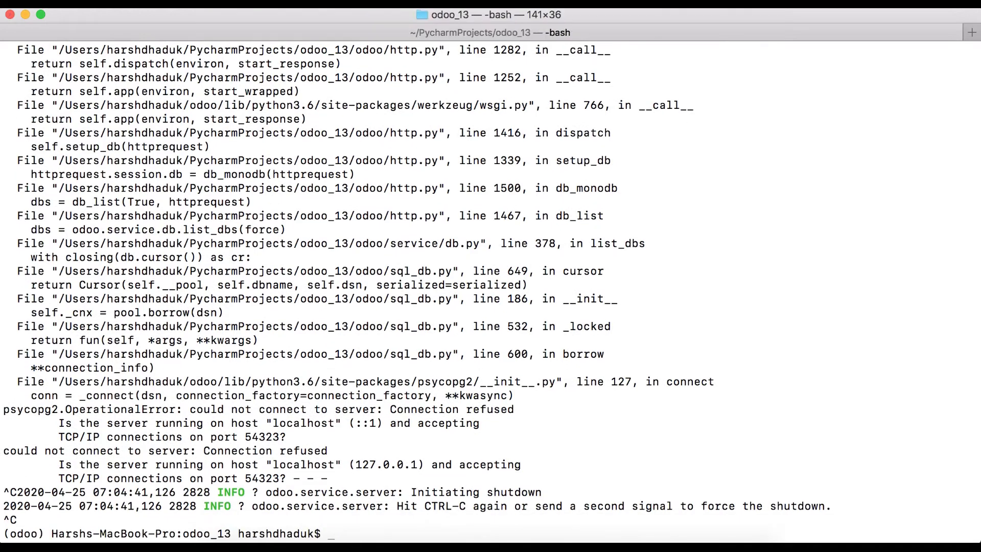
key("Up")
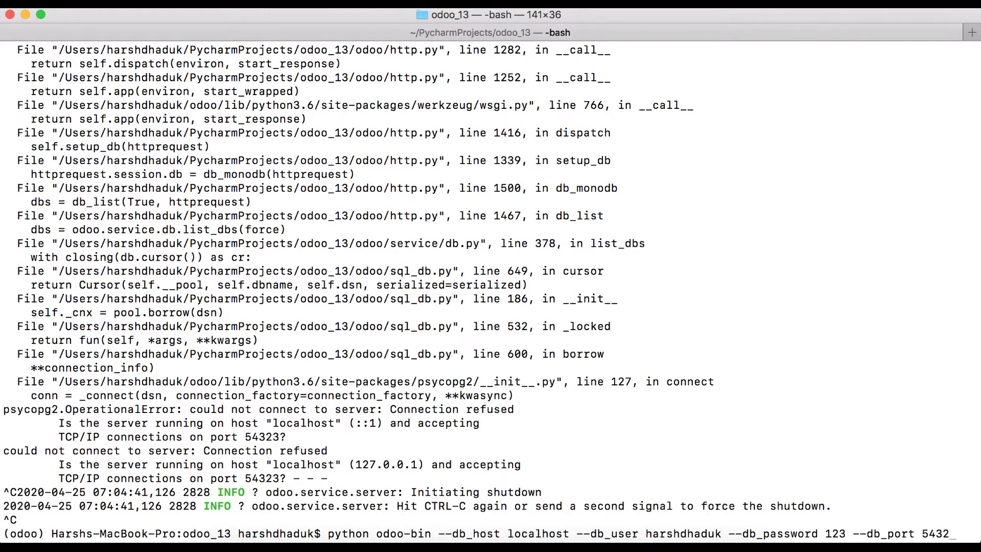
key("Return")
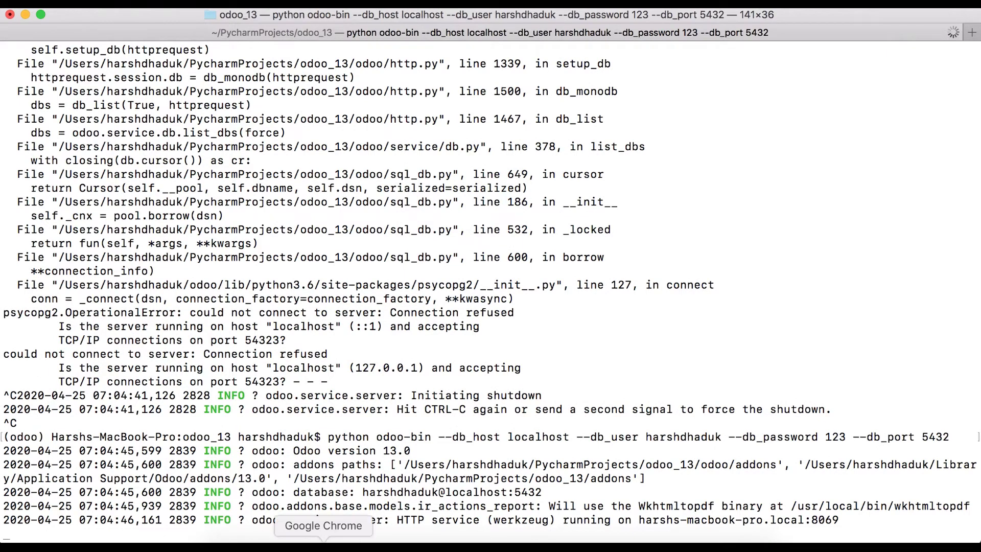
left_click(322, 547)
left_click(64, 33)
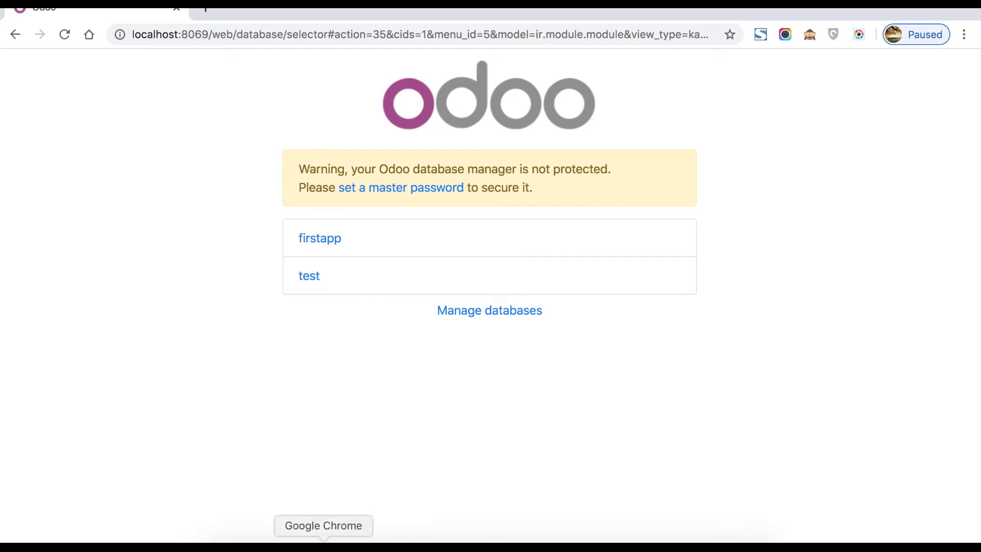
Step: Highlight port 8069 in the database selector's address bar
left_click_drag(183, 34, 206, 35)
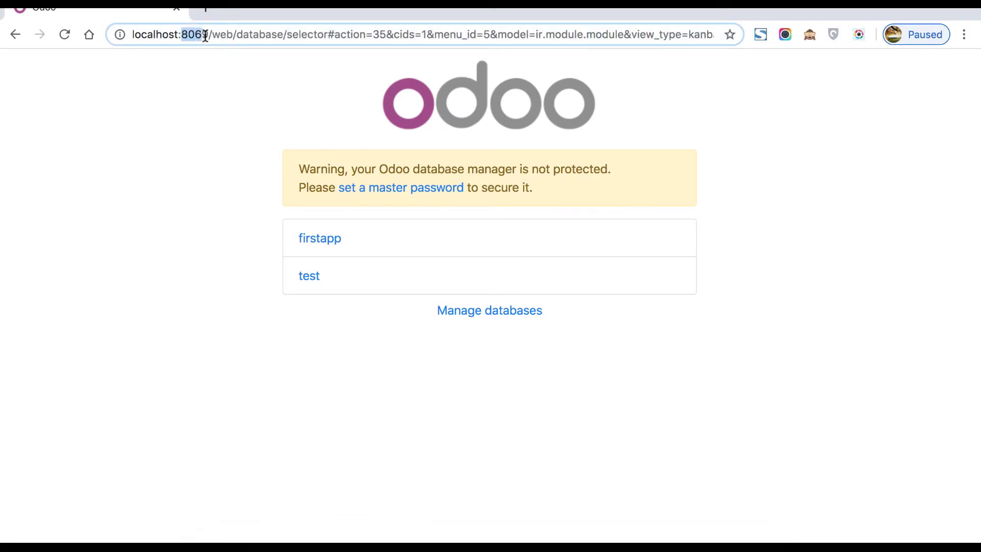
left_click(245, 230)
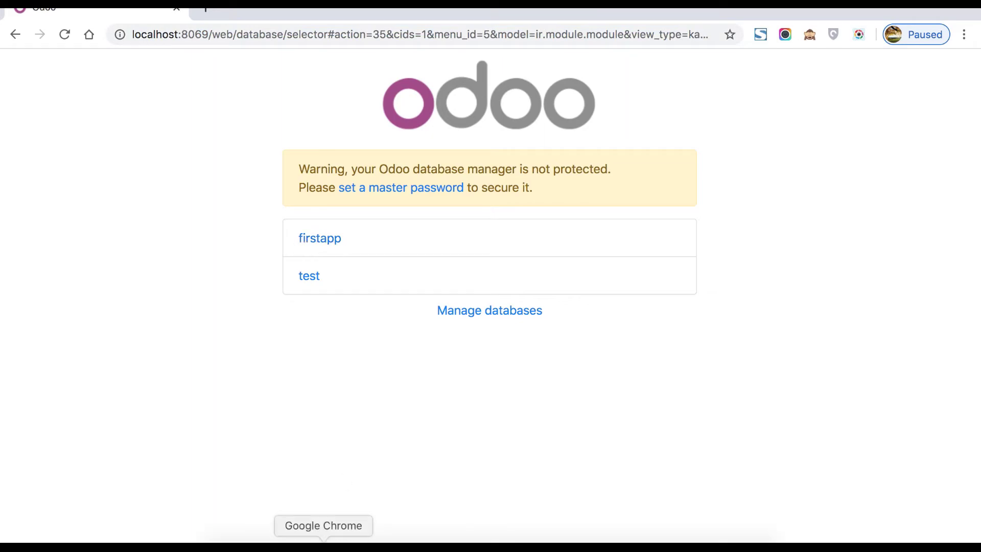
left_click(368, 538)
Step: Relaunch the Odoo server with --database firstapp appended
key("ctrl+c")
key("ctrl+c")
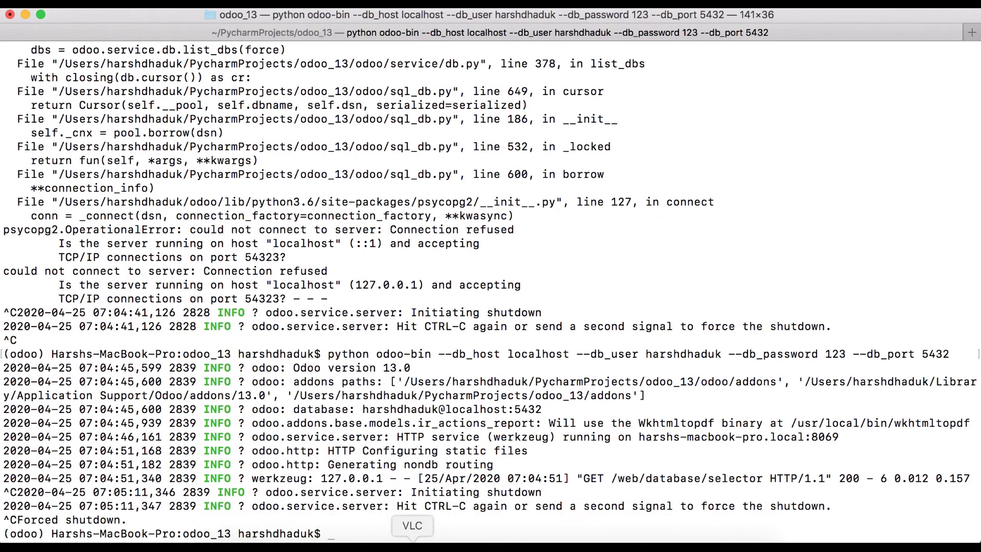
key("Up")
type("d")
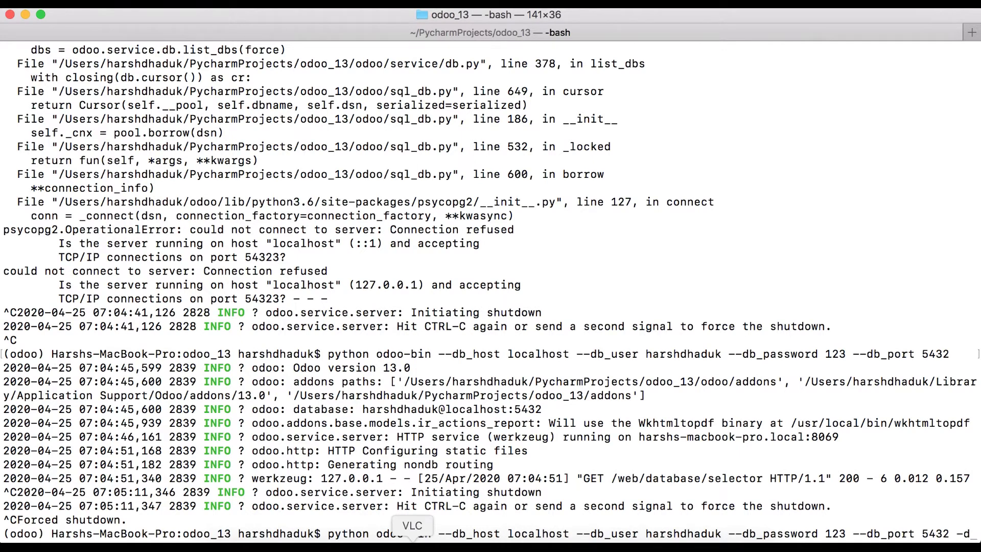
key("BackSpace")
type("databa")
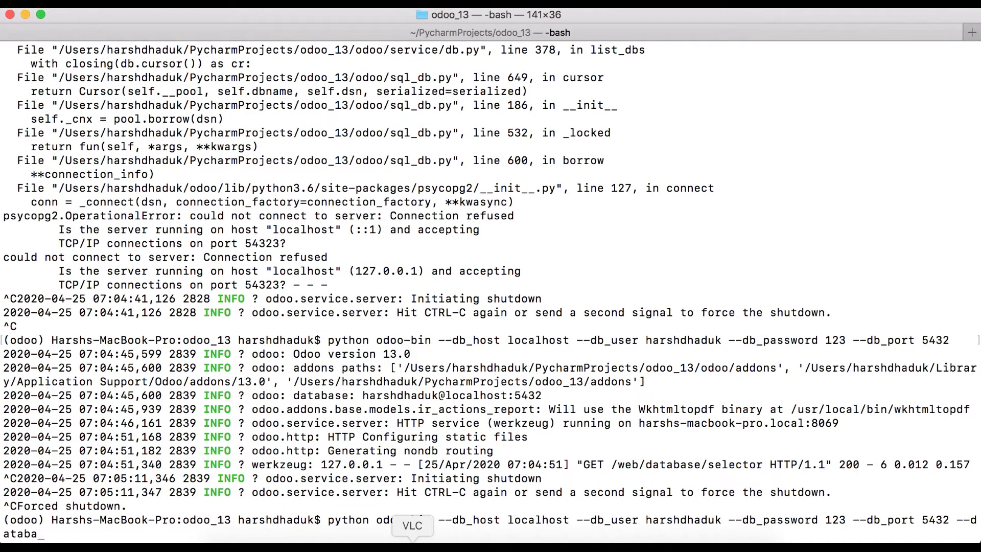
type("se ")
type("firstapp")
key("Return")
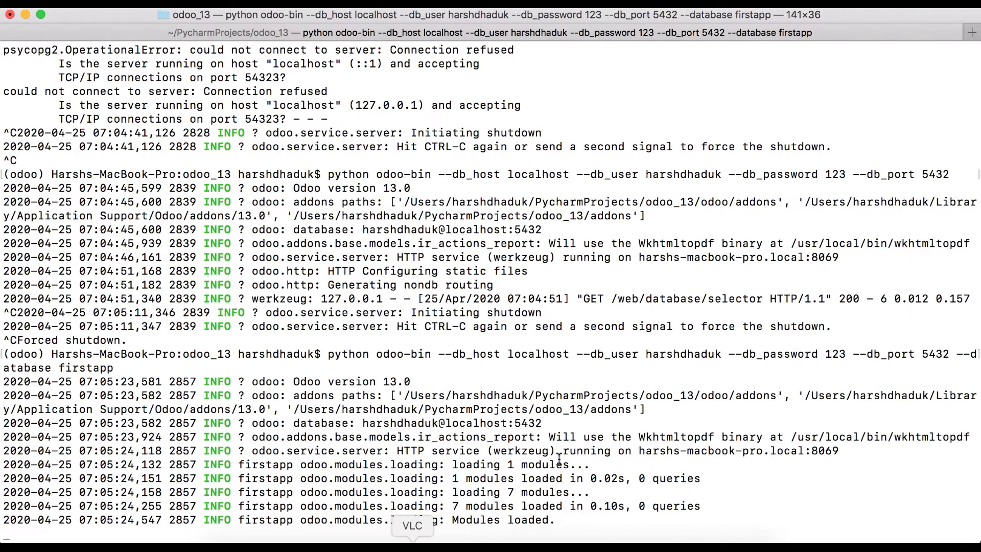
Step: Reload the database list, open firstapp and log in as admin/admin
left_click(344, 546)
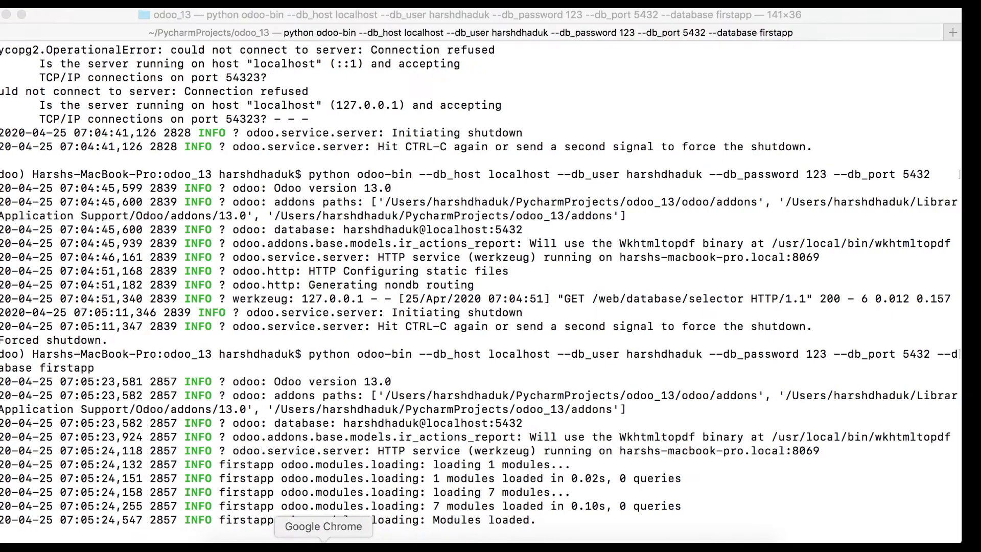
left_click(65, 35)
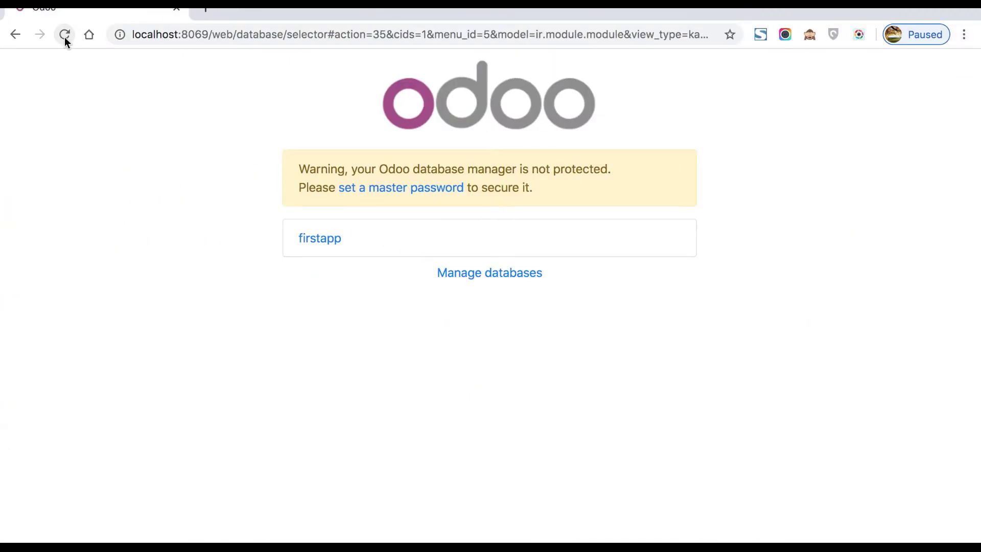
left_click(322, 238)
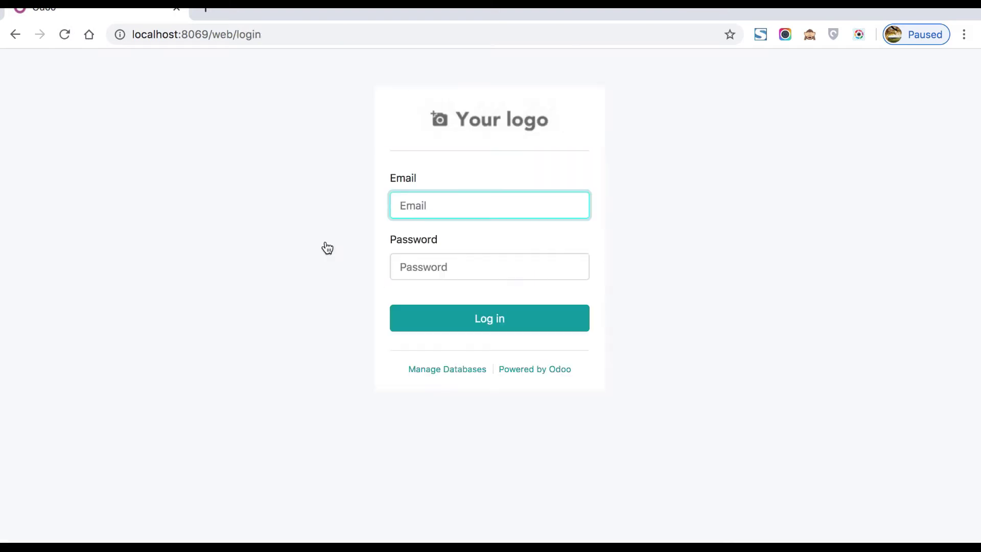
type("admin")
key("Tab")
type("admin")
key("Return")
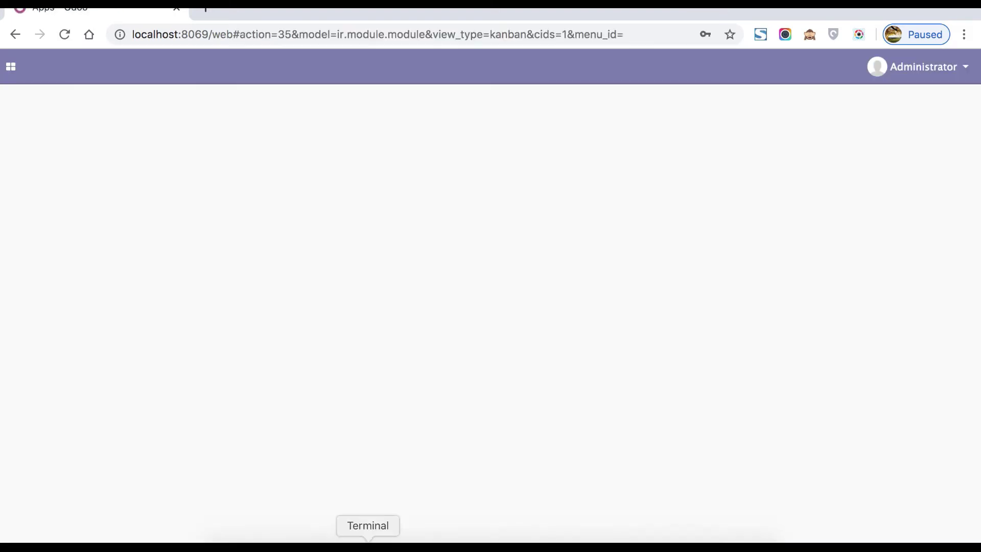
key("super+Tab")
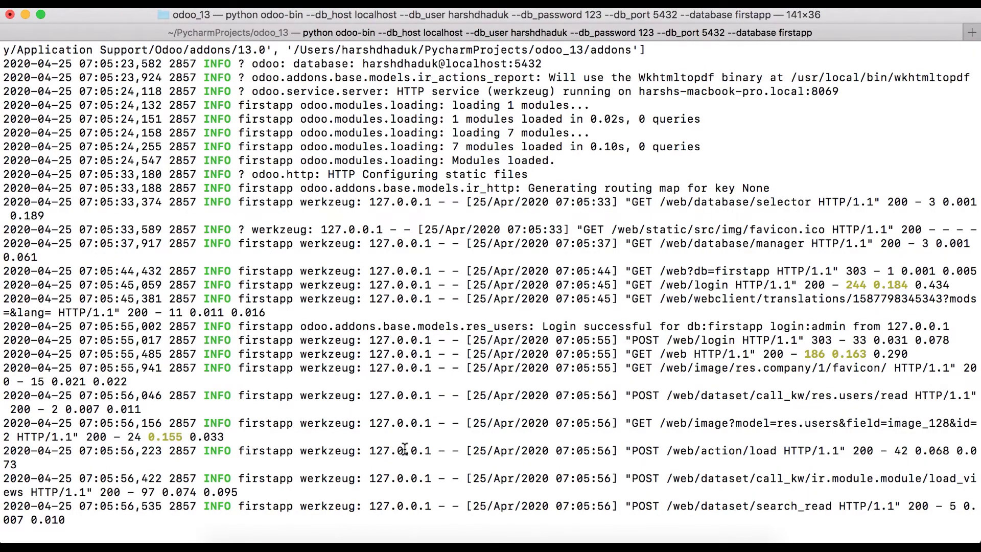
Step: Relaunch Odoo with the --database option replaced by --db-filter firstapp
key("ctrl+c")
key("ctrl+c")
key("Up")
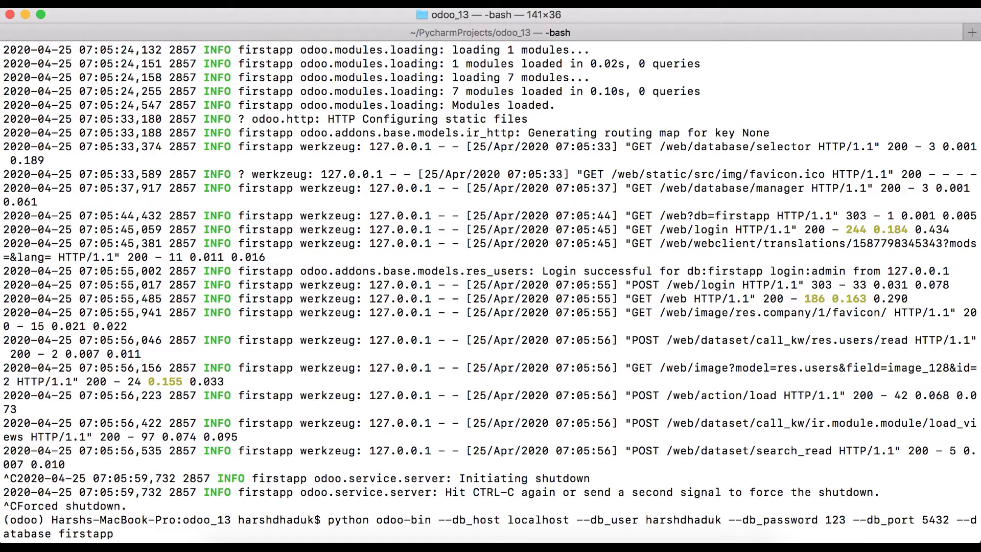
key("BackSpace")
key("BackSpace")
key("BackSpace")
key("BackSpace")
key("BackSpace")
key("BackSpace")
key("BackSpace")
key("BackSpace")
key("BackSpace")
key("BackSpace")
key("BackSpace")
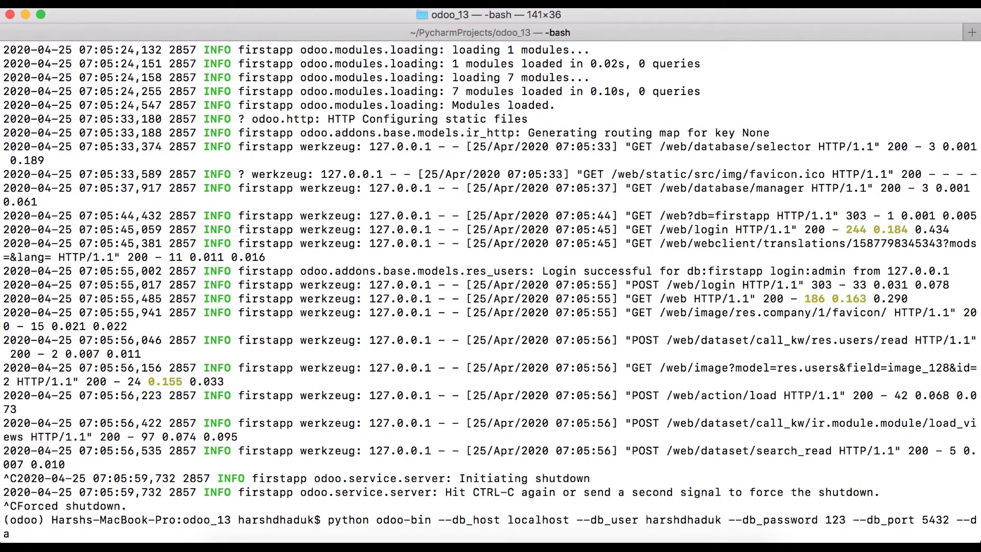
key("BackSpace")
key("BackSpace")
key("BackSpace")
type("-db-")
type("filter ")
type("fir")
type("stapp")
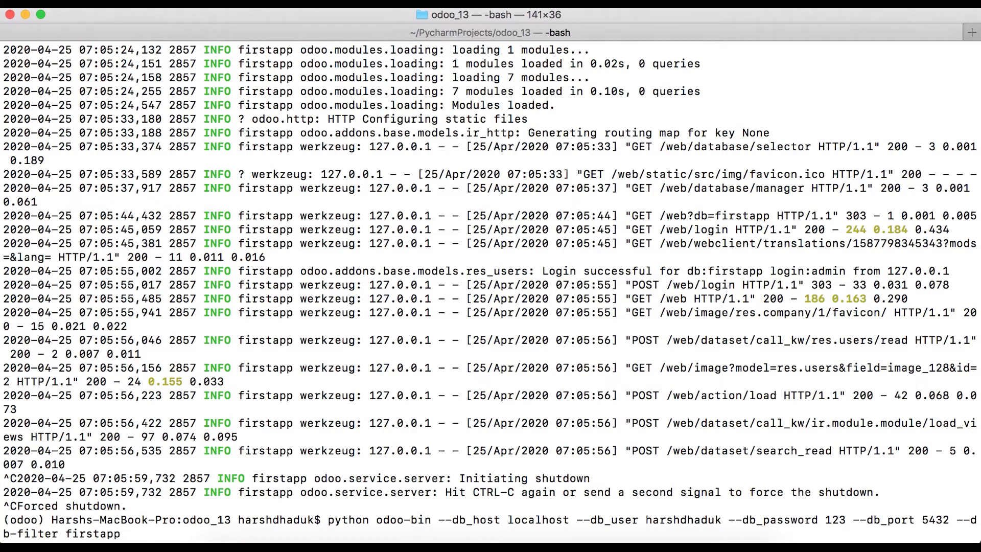
key("Return")
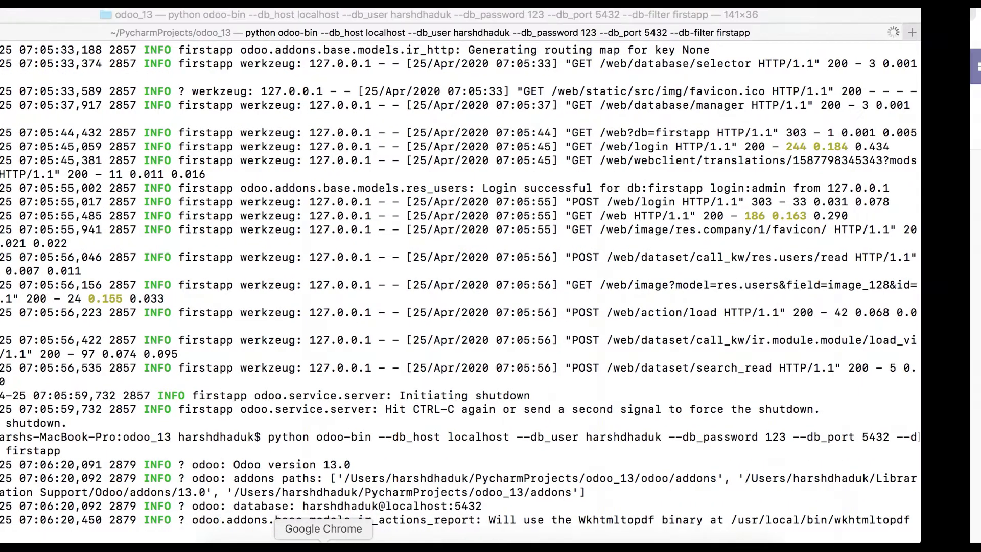
Step: Log out of the Administrator account and open Manage Databases, which lists only firstapp
left_click(324, 546)
left_click(64, 34)
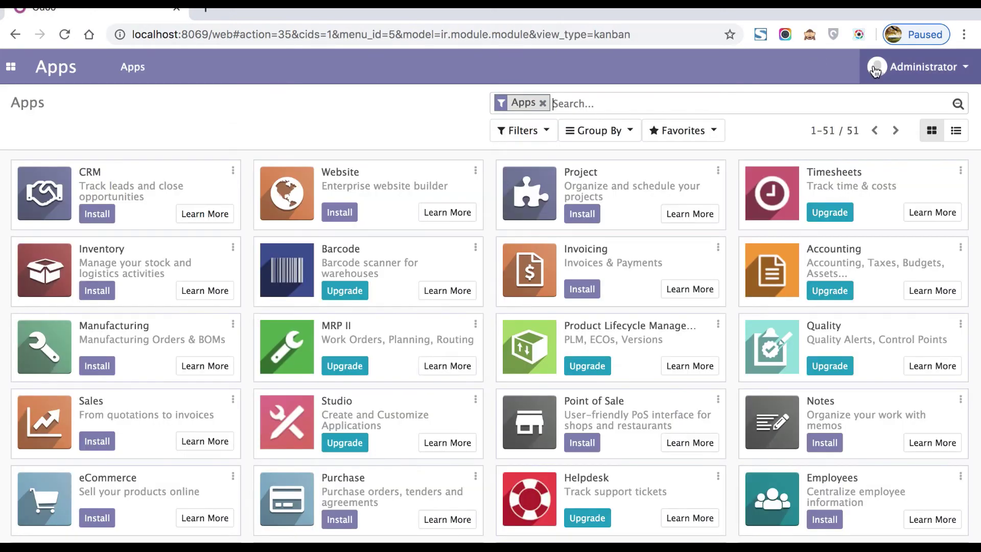
left_click(925, 67)
left_click(874, 205)
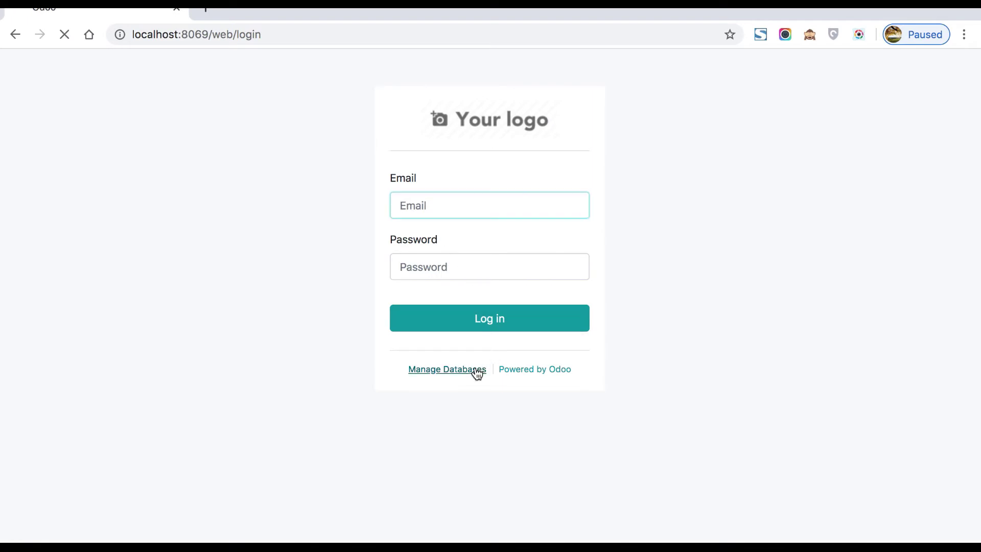
left_click(476, 369)
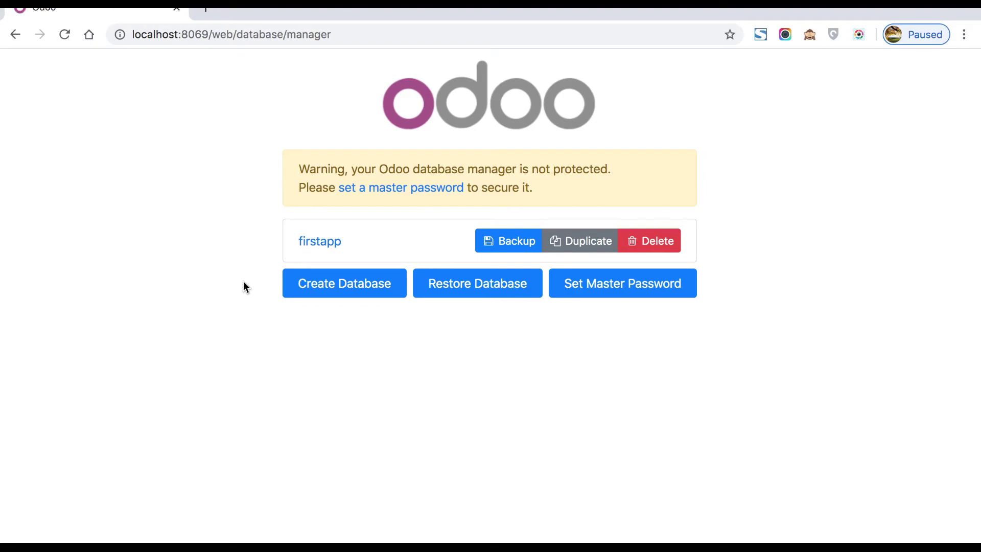
left_click(368, 536)
Step: Force-stop the server and relaunch it with --db-filter shortened to f
key("ctrl+c")
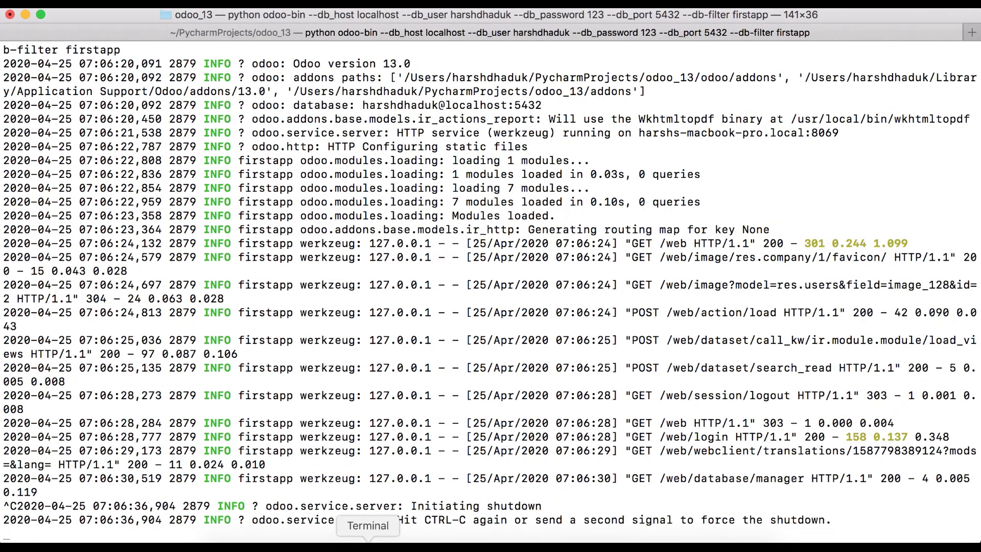
key("ctrl+c")
key("Up")
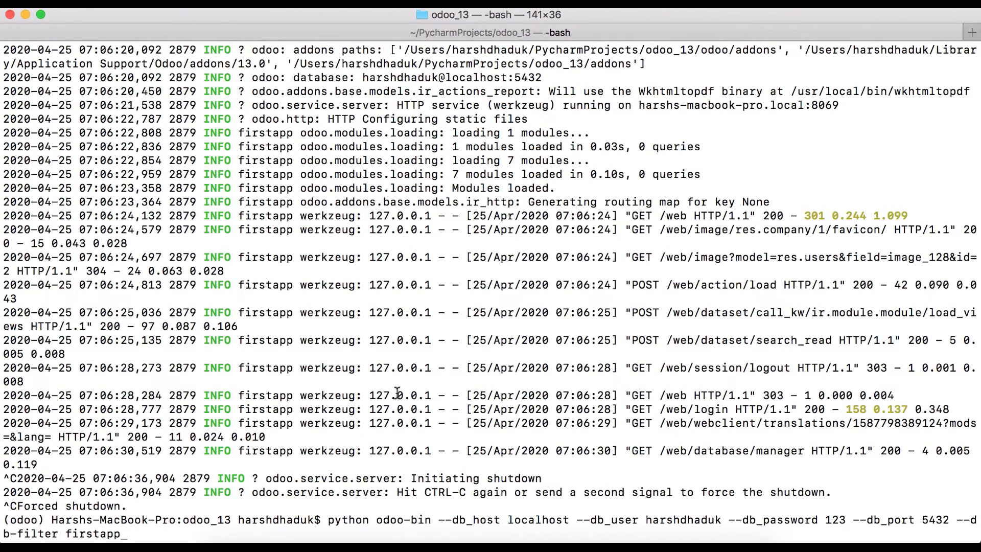
key("BackSpace")
key("BackSpace")
key("BackSpace")
key("BackSpace")
key("Return")
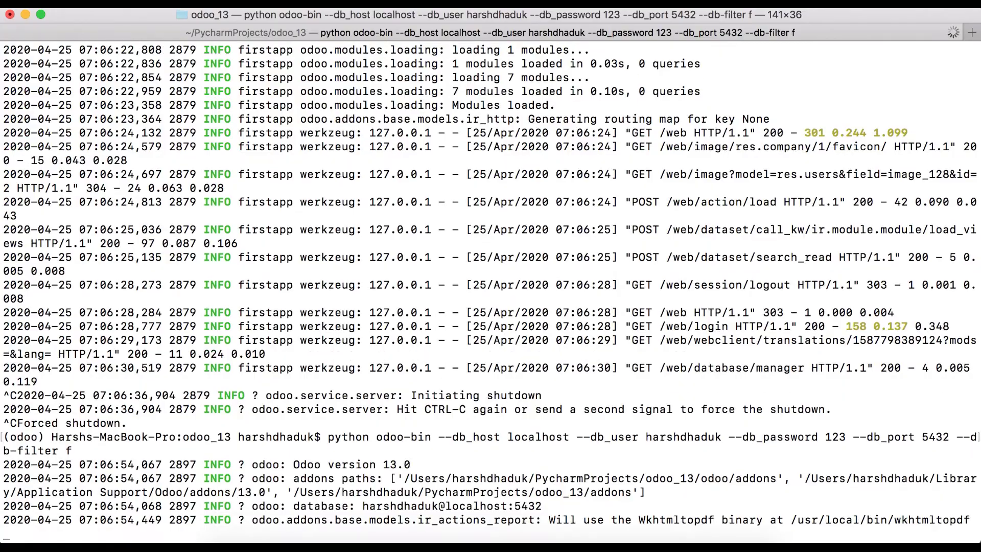
Step: Reload the database manager and confirm firstapp is still listed
left_click(279, 541)
left_click(256, 439)
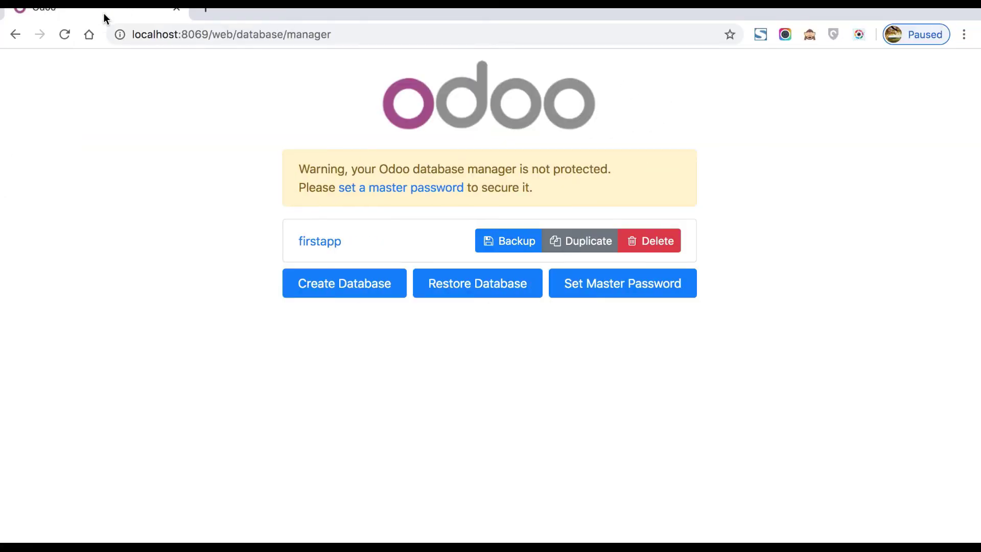
left_click(65, 34)
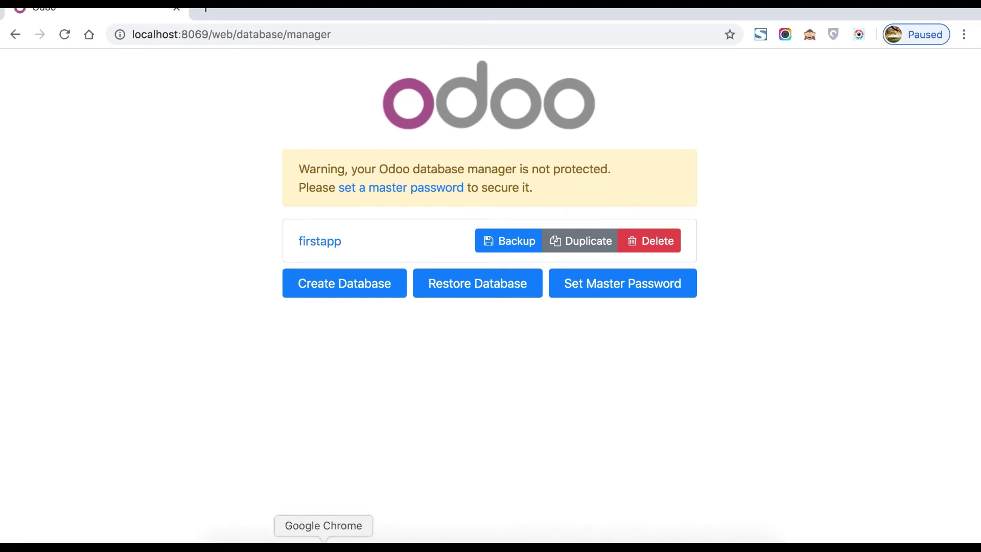
left_click(368, 537)
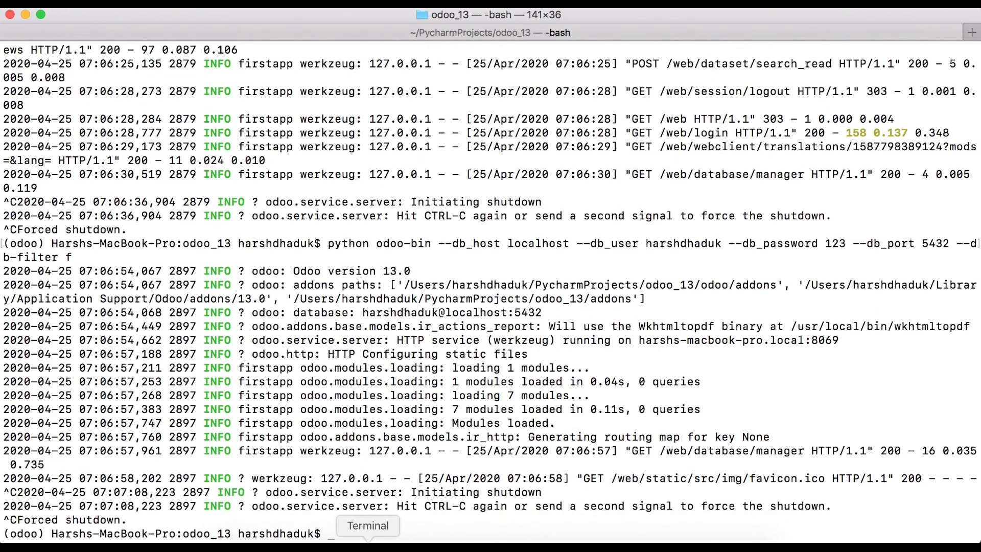
Step: Relaunch the Odoo server with --db-filter changed from f to t
key("Up")
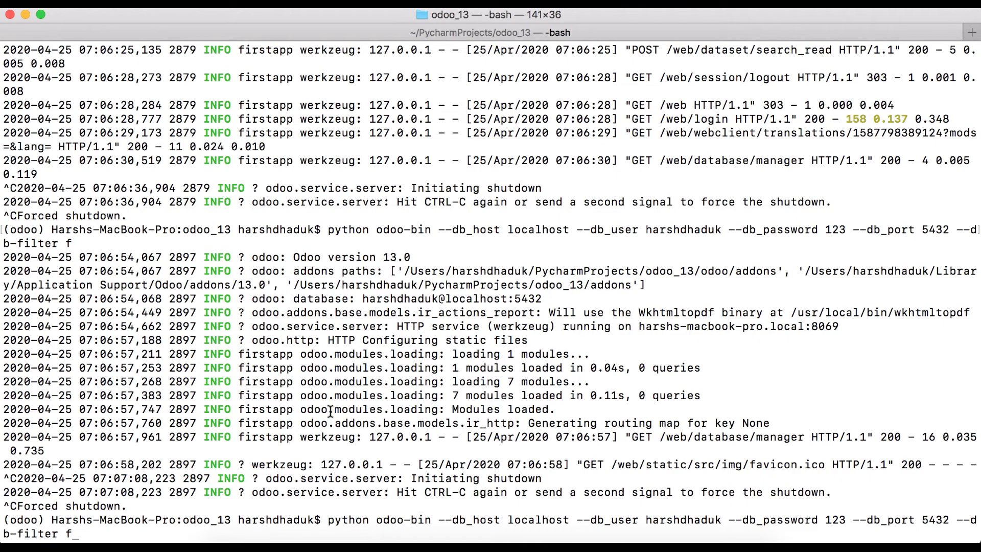
key("BackSpace")
type("t")
key("Return")
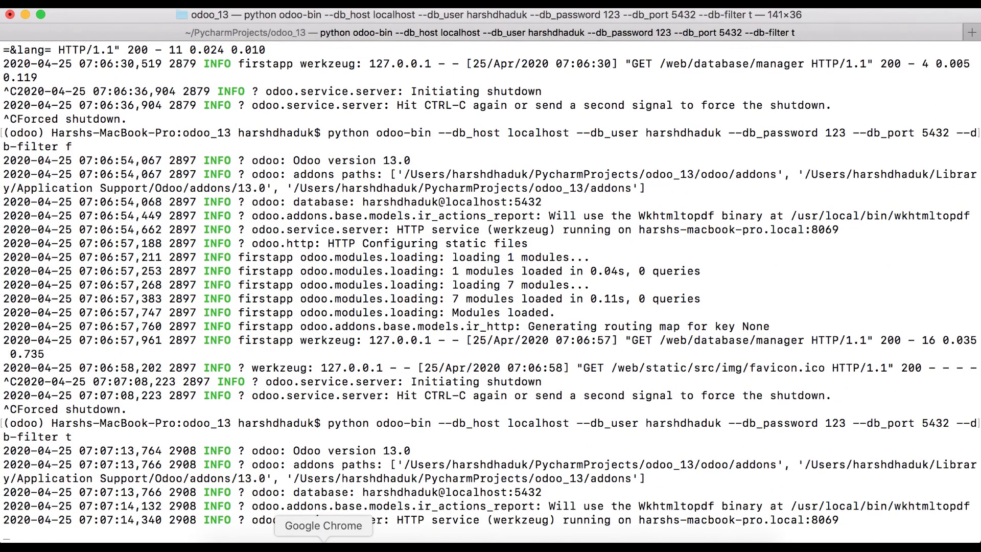
Step: Reload the database manager to see only test listed, then stop the server
left_click(323, 544)
left_click(64, 35)
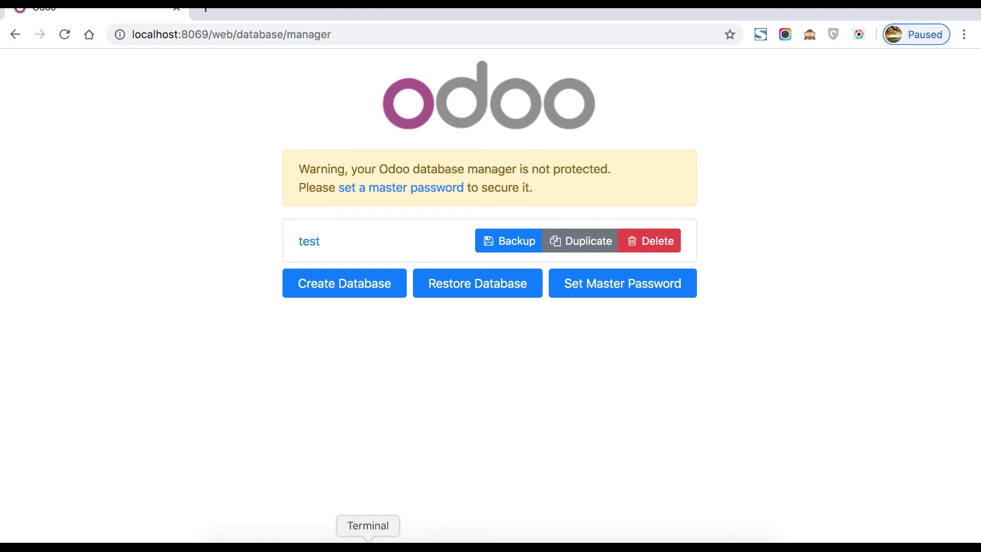
left_click(368, 537)
key("ctrl+c")
key("ctrl+c")
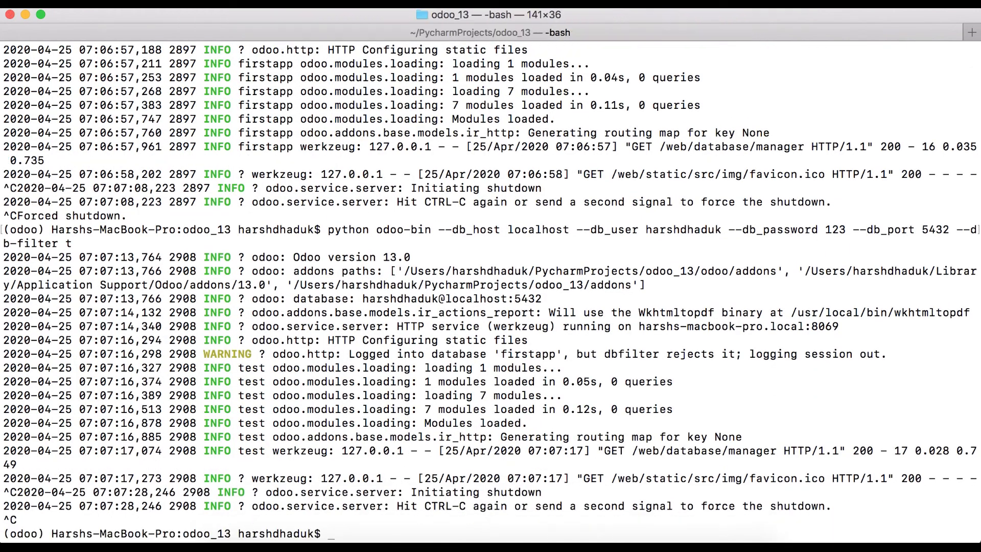
key("Up")
Step: Change the launch command's --db-filter from t to ^iI* and run it
key("BackSpace")
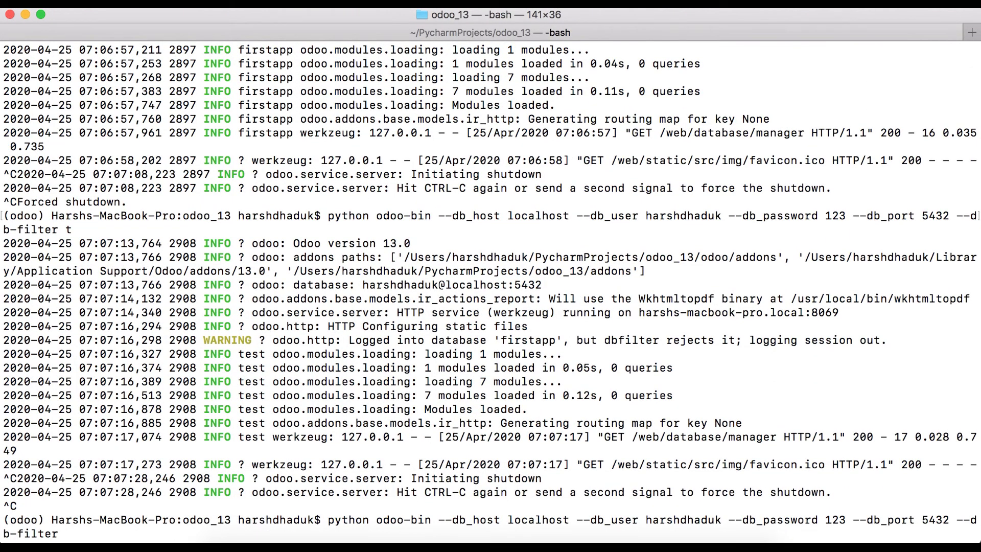
type("E")
key("BackSpace")
type("aI")
key("BackSpace")
type("iI")
type("*")
key("Return")
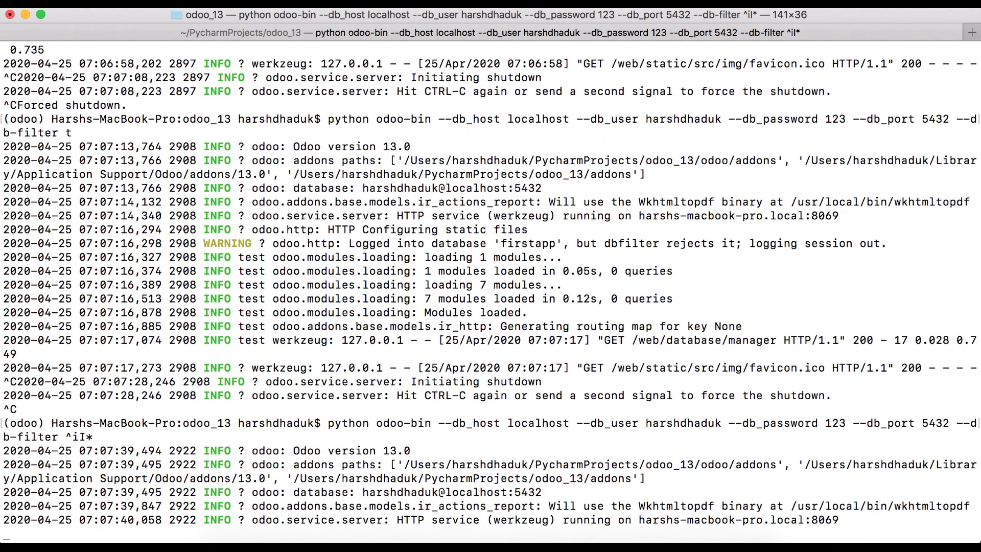